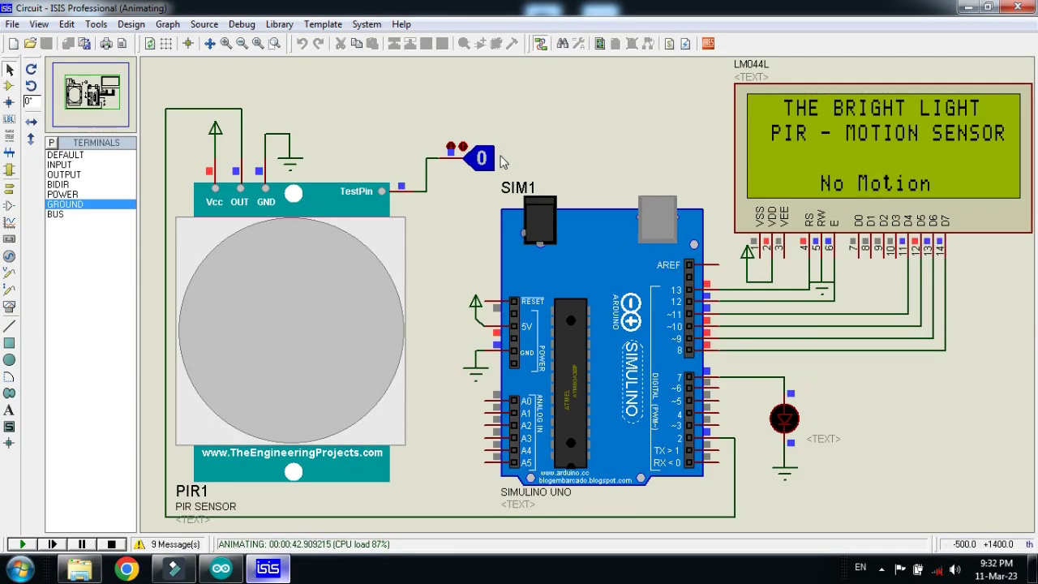
Toggle the TestPin logic state high then low, showing Motion Detected then No Motion.
click(481, 158)
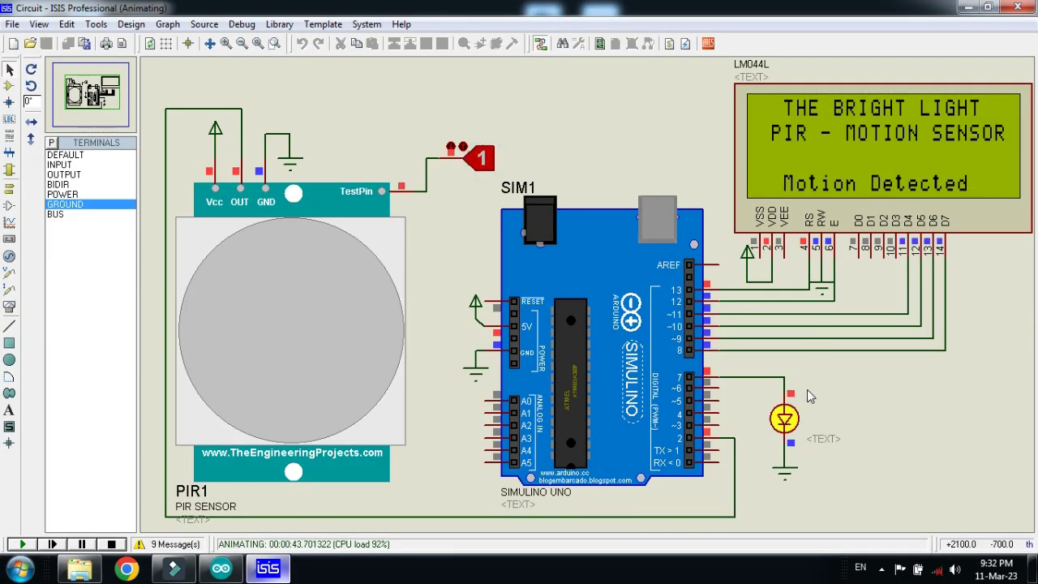
click(486, 162)
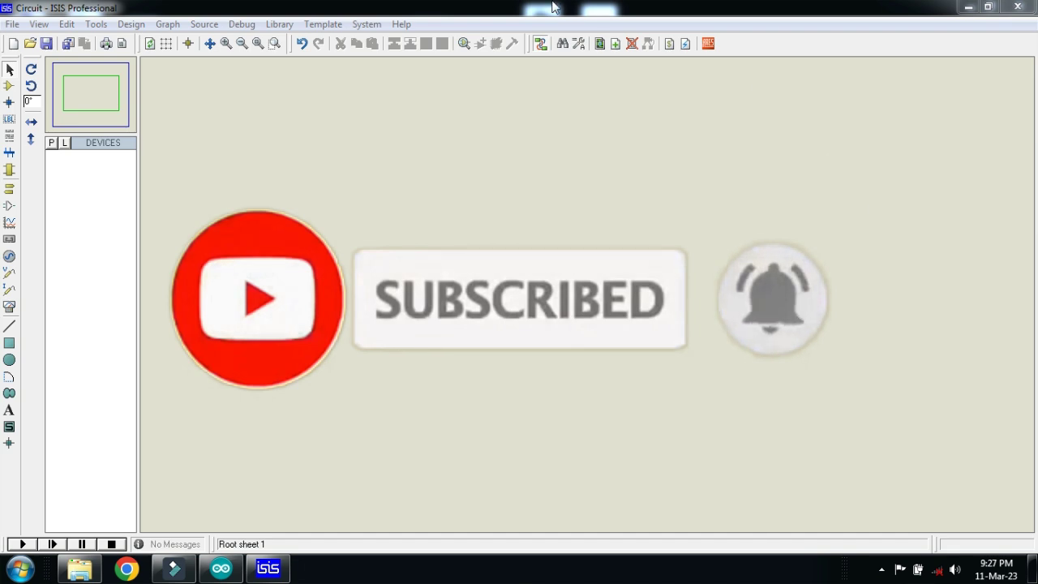
Add the SIMULINO UNO board and LM044L 20x4 LCD to the device list.
click(51, 142)
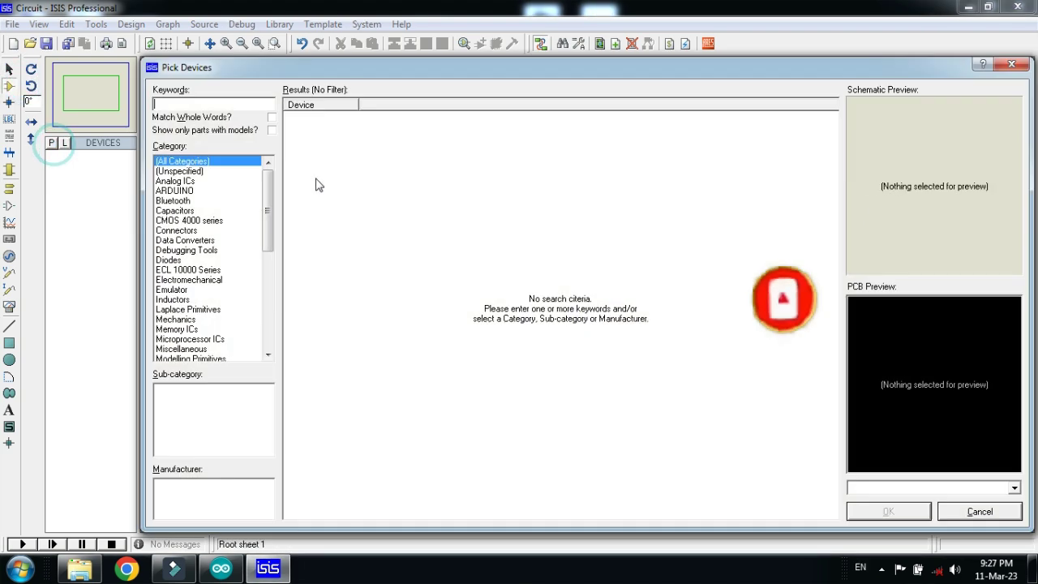
click(174, 191)
click(365, 152)
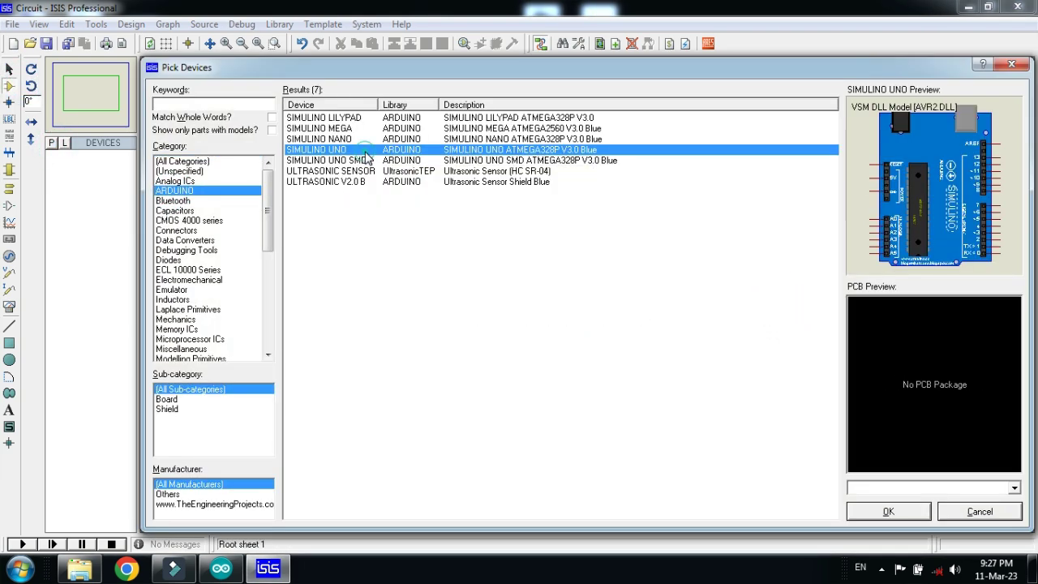
double_click(365, 154)
click(247, 105)
text(lcd)
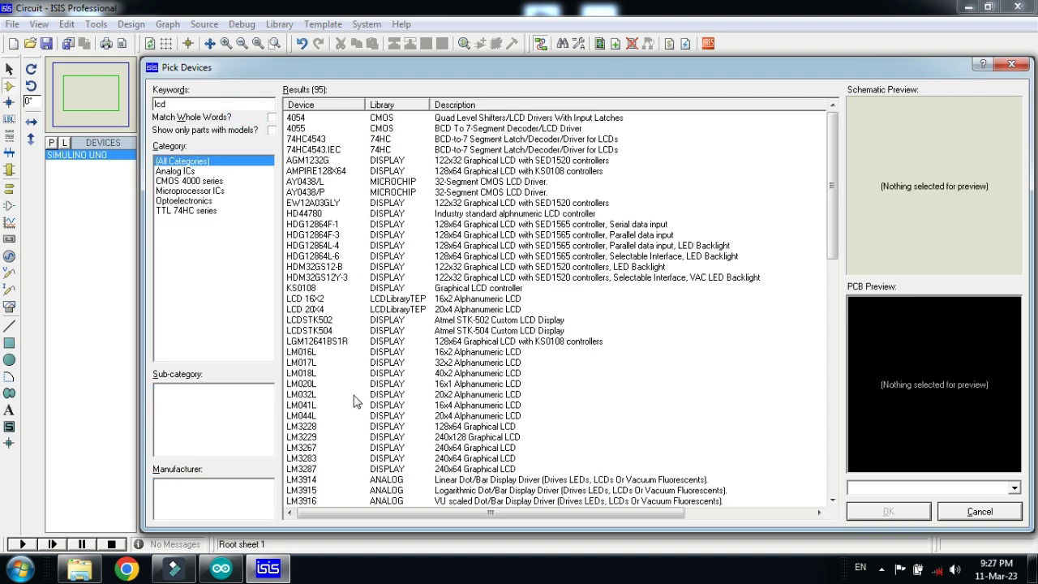
scroll(535, 416, down, 5)
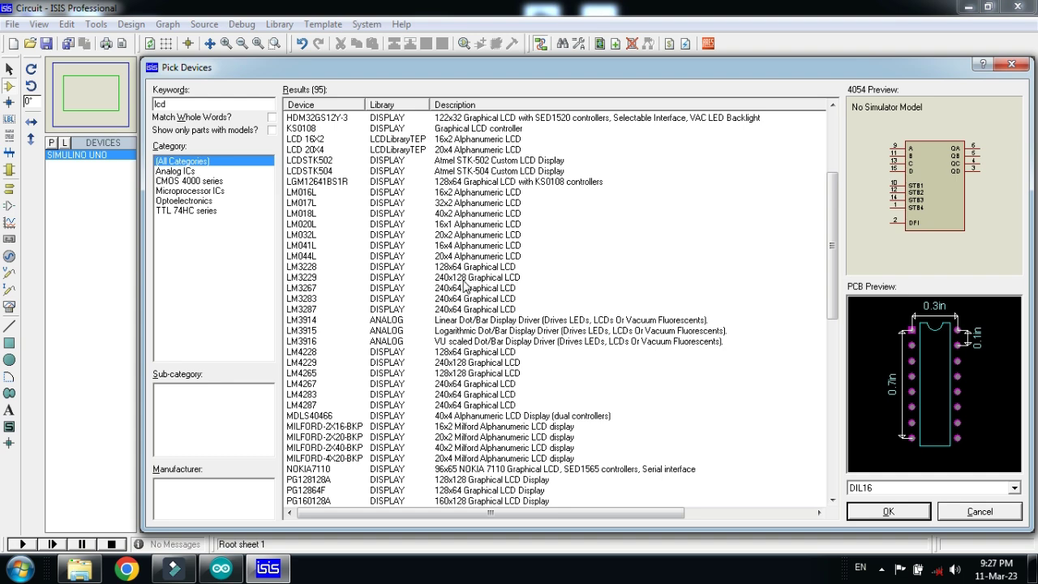
double_click(464, 257)
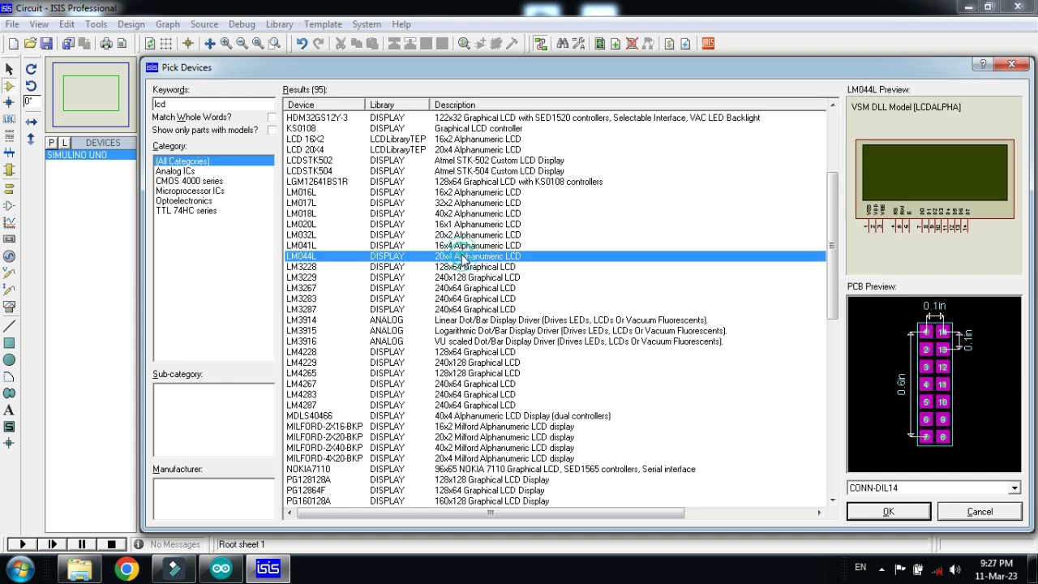
Add LED-YELLOW, LOGICSTATE and PIR SENSOR to the device list and finish picking.
double_click(193, 105)
text(ed)
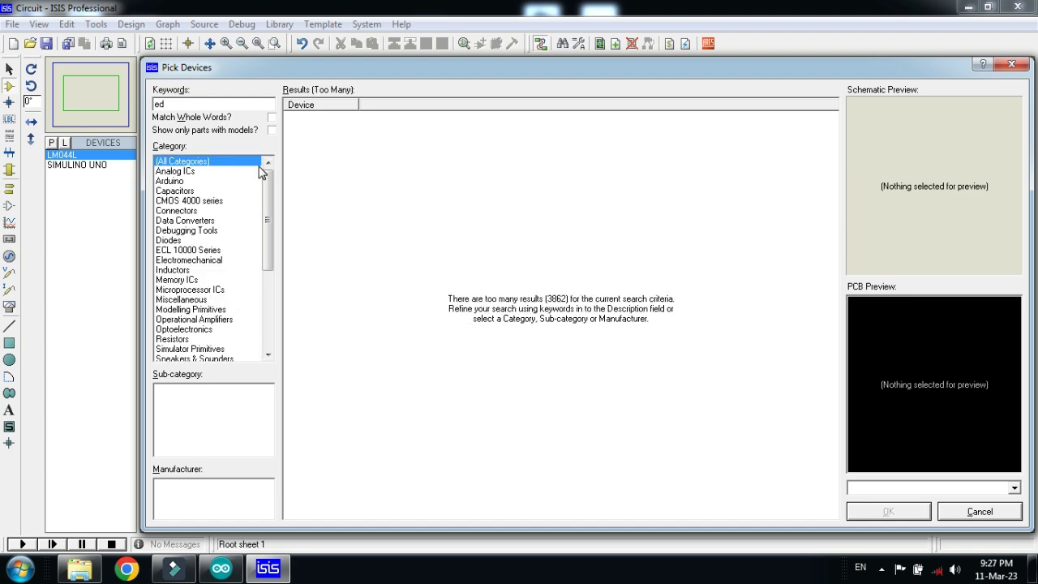
text(l)
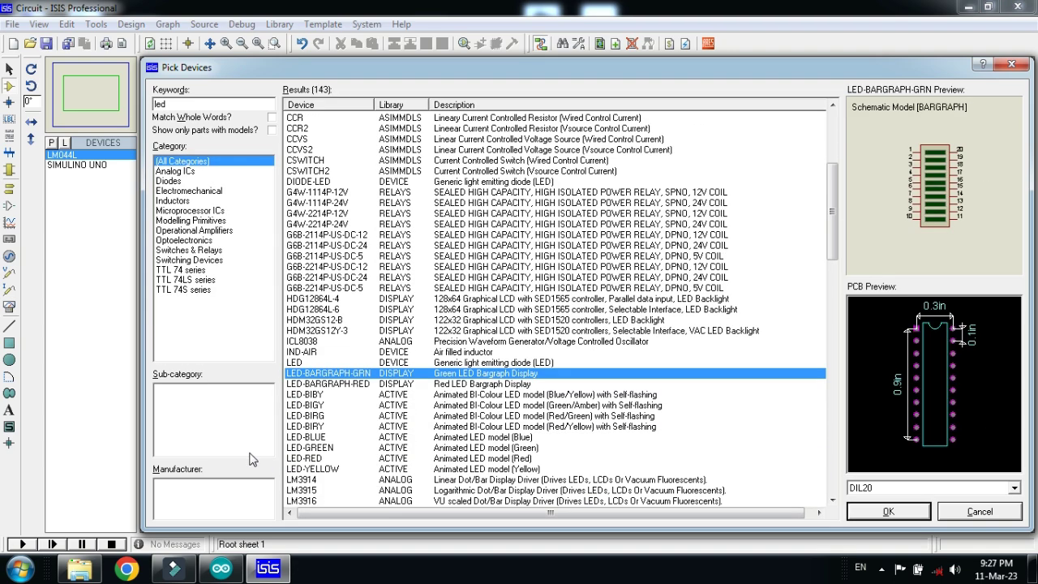
double_click(308, 470)
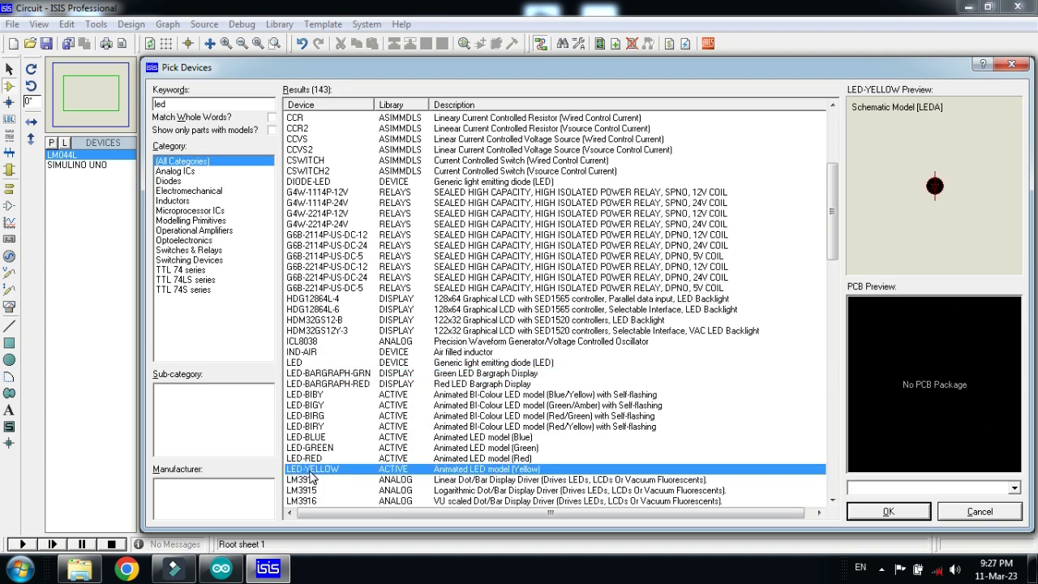
click(194, 102)
text(logicst)
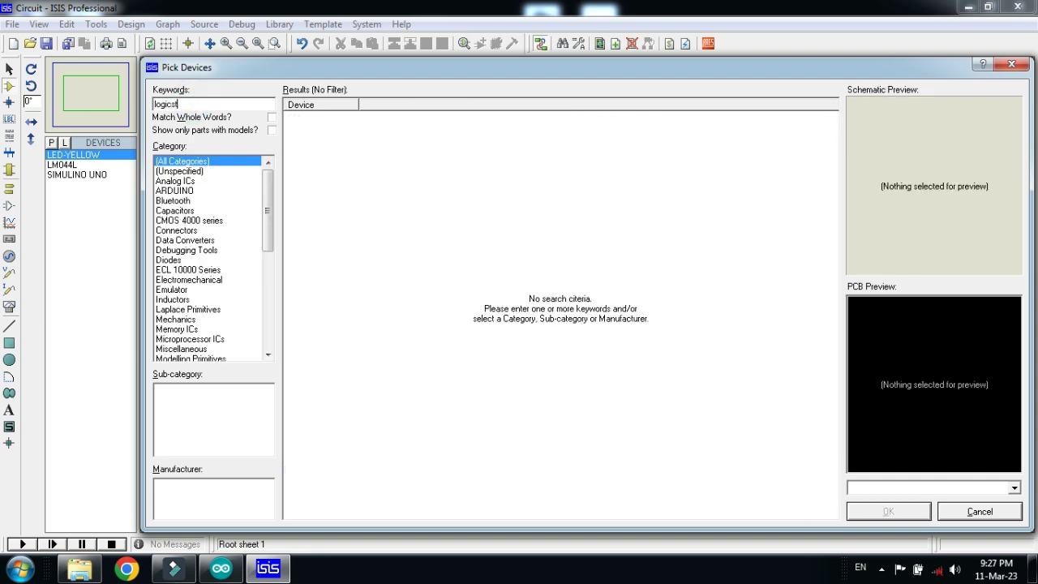
double_click(419, 119)
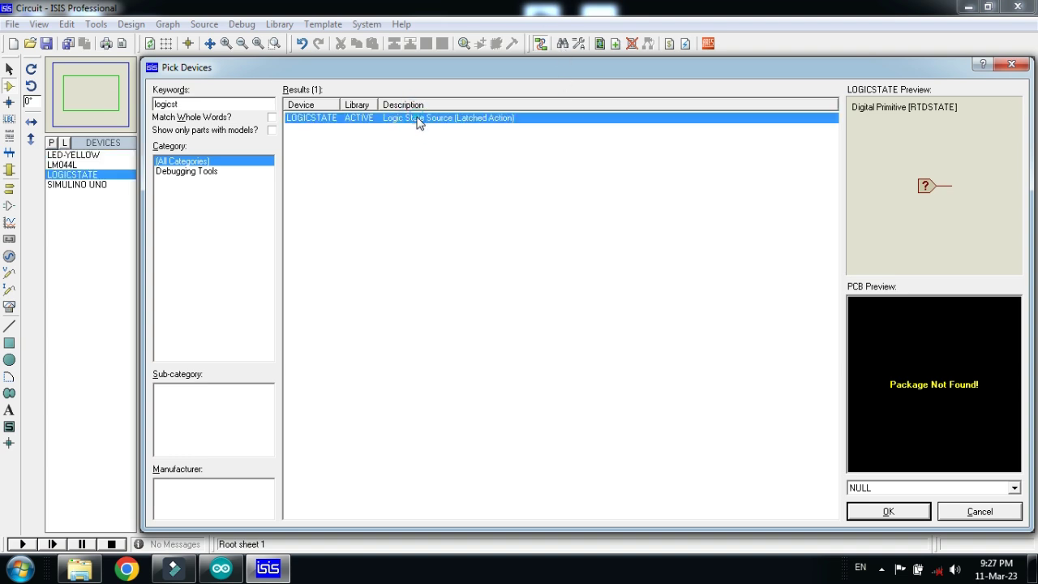
double_click(209, 102)
text(pir)
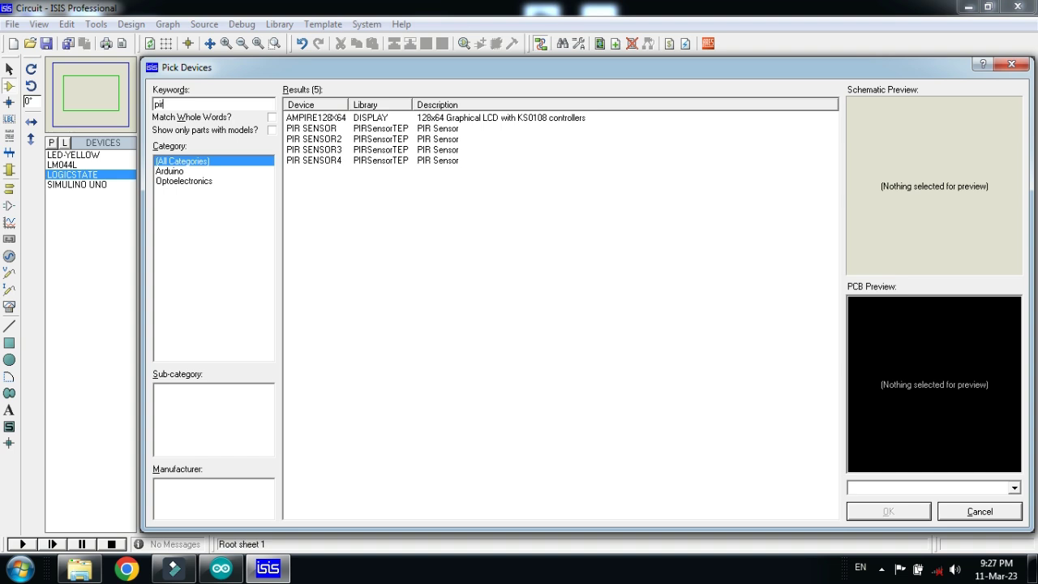
click(392, 128)
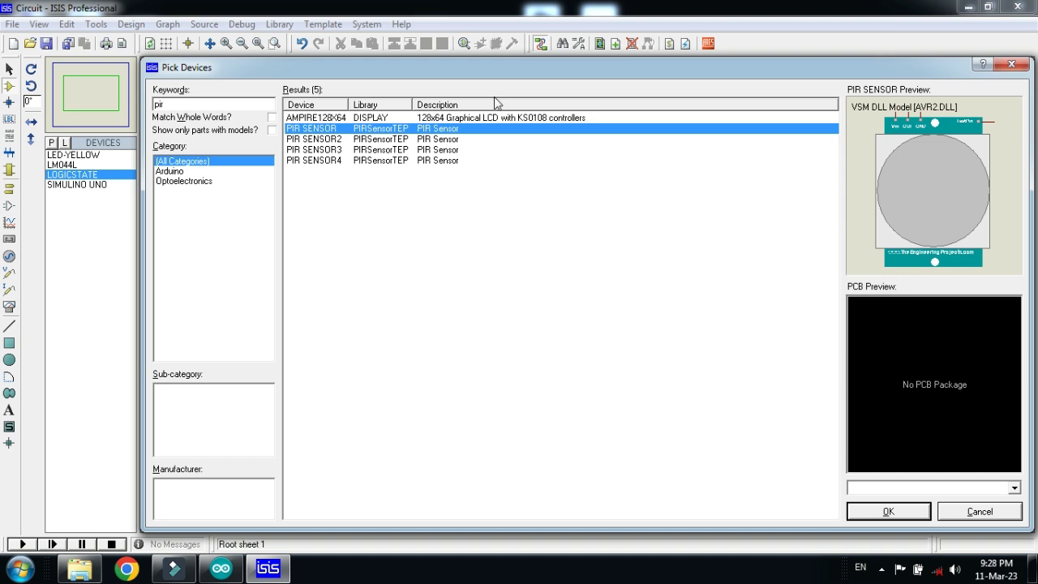
double_click(447, 130)
click(887, 512)
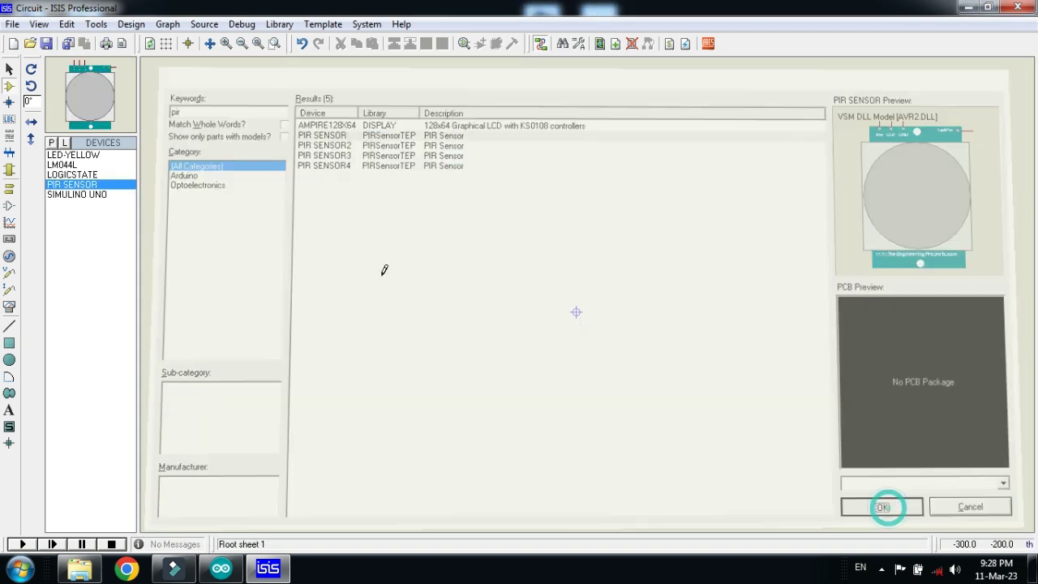
Place the Simulino Uno and the LM044L LCD above right of it.
click(63, 195)
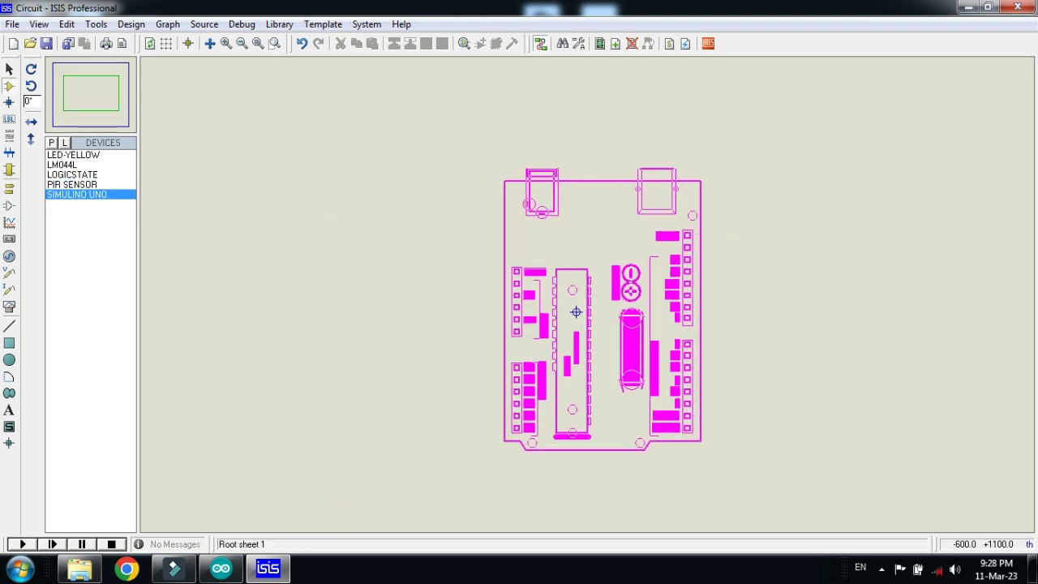
click(575, 311)
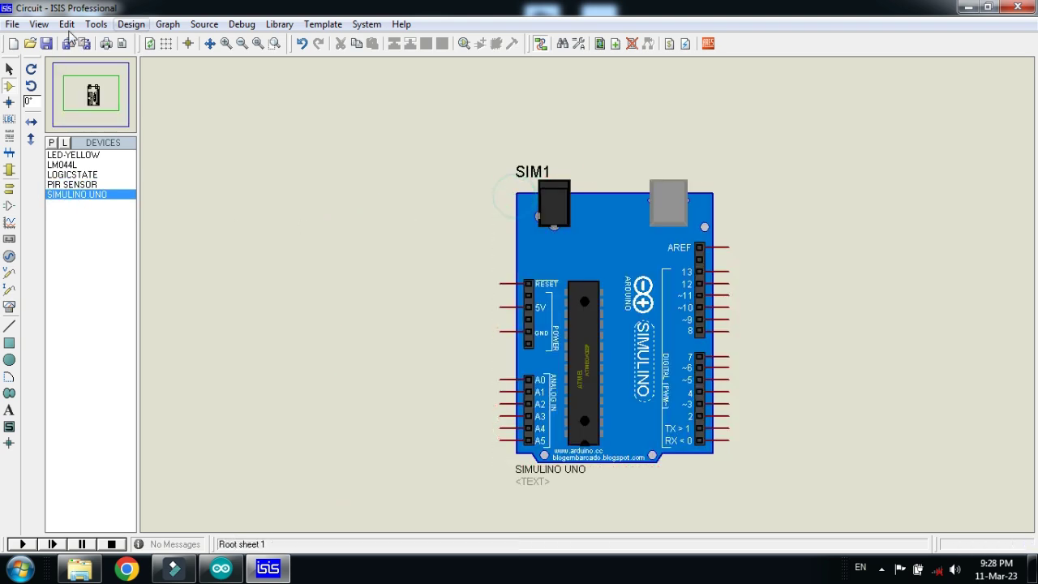
click(63, 165)
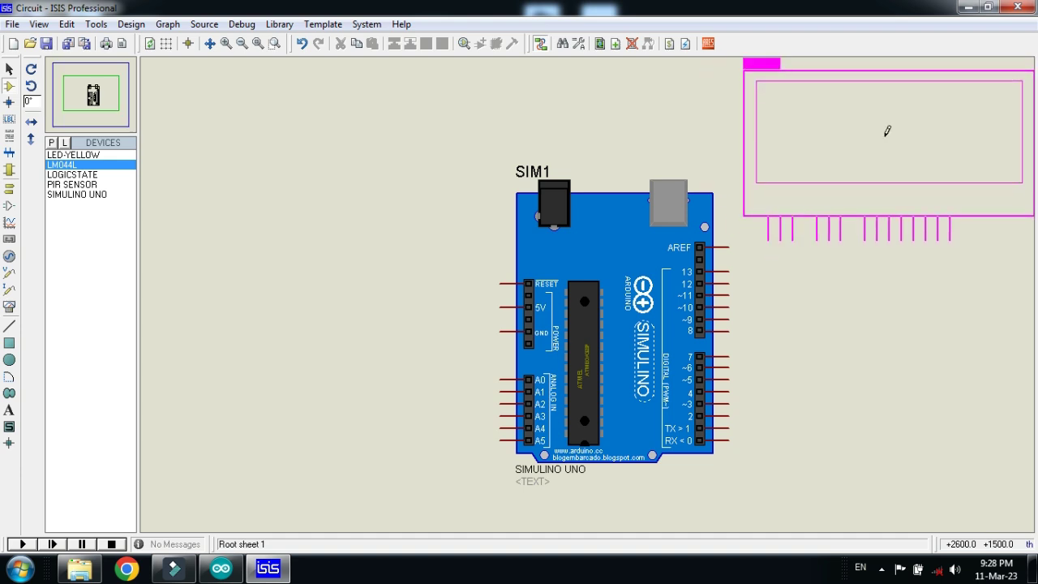
click(886, 130)
click(122, 109)
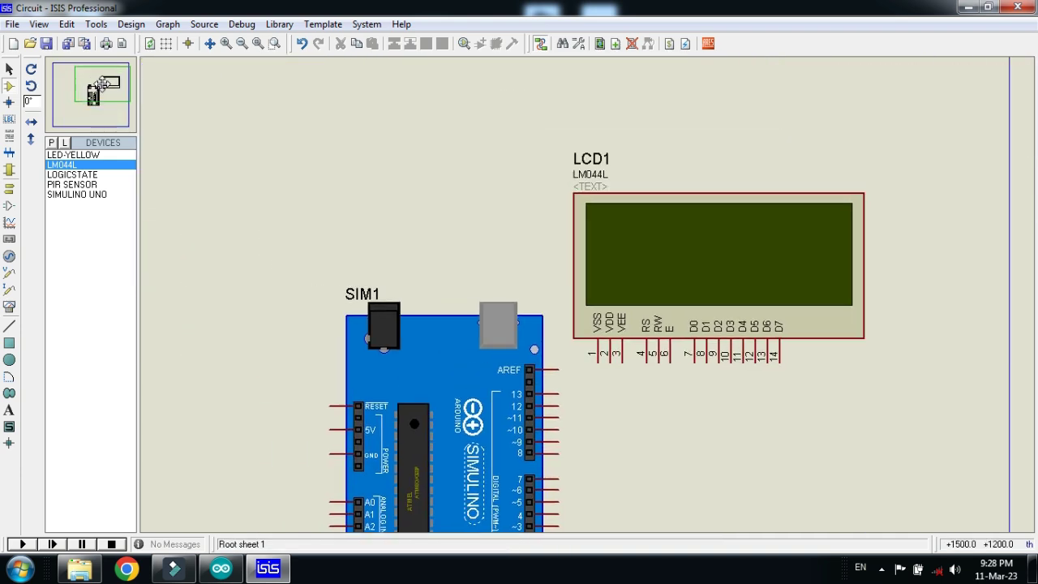
click(93, 93)
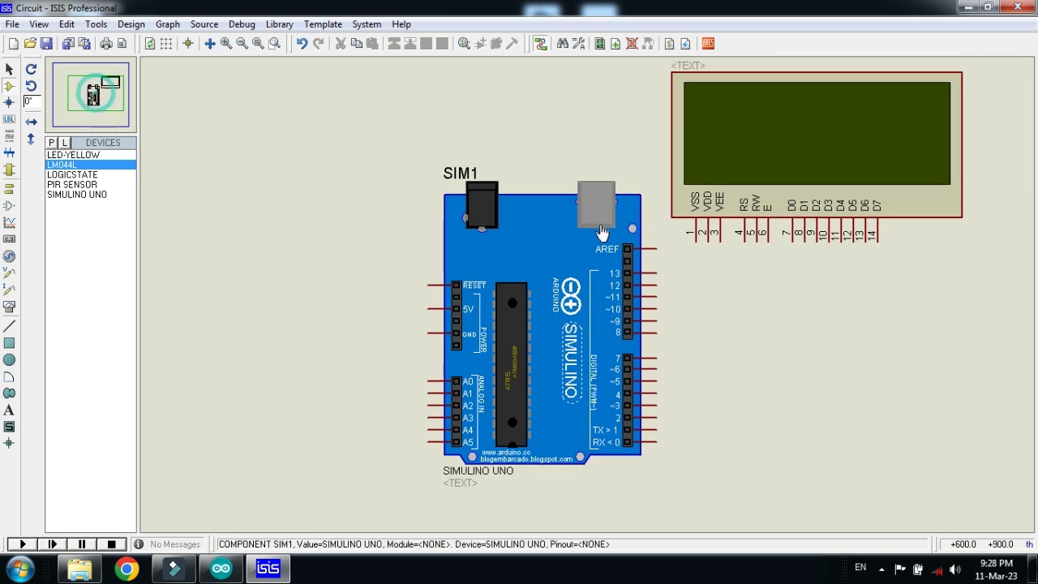
Wire LCD RS, E, D4, D5, D6, D7 to board pins 13, 12, 11, 10, 9, 8.
click(740, 237)
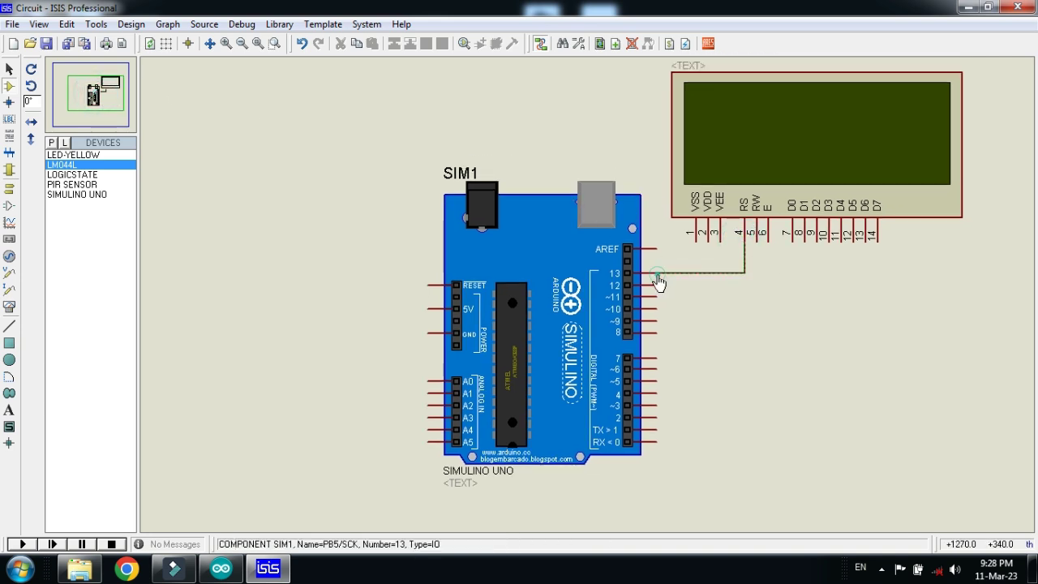
click(655, 272)
click(767, 240)
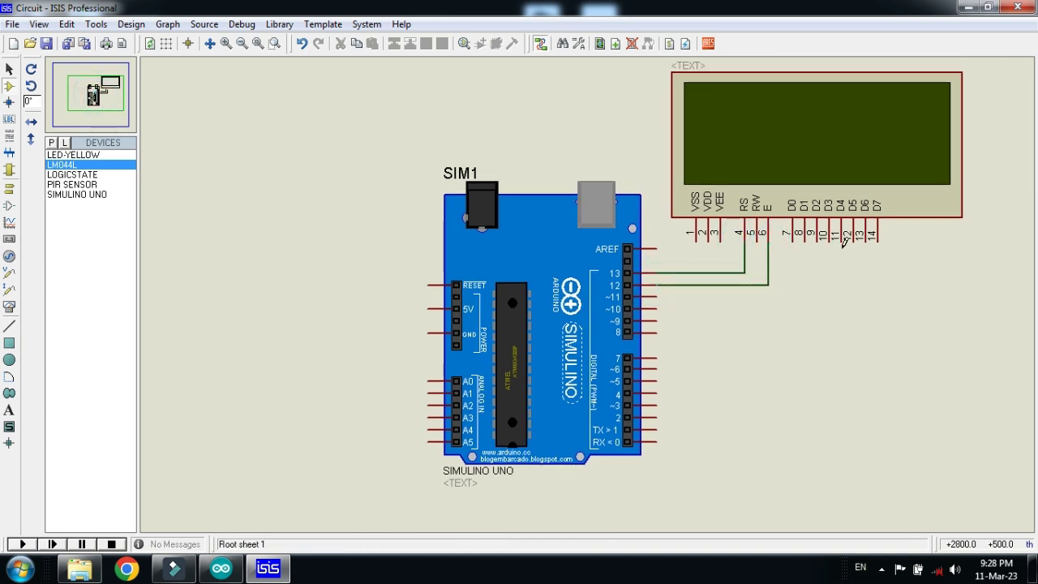
click(841, 236)
click(654, 297)
click(865, 237)
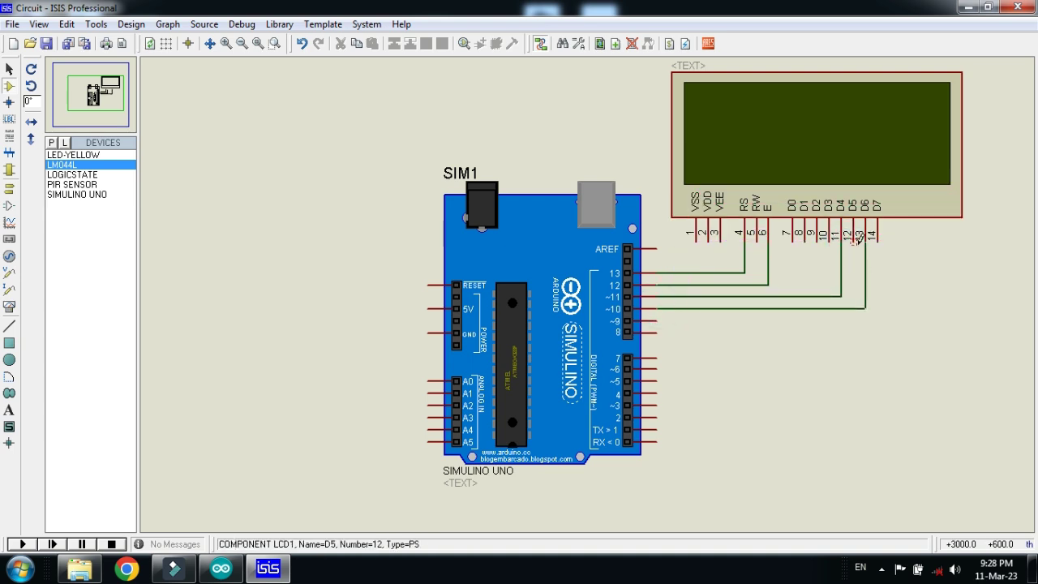
click(865, 236)
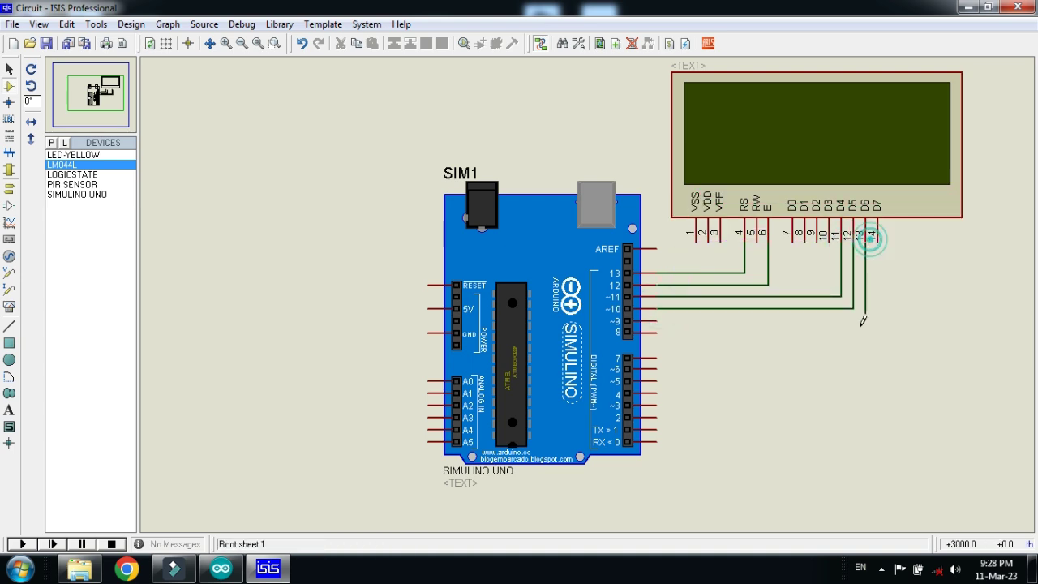
click(655, 321)
click(874, 236)
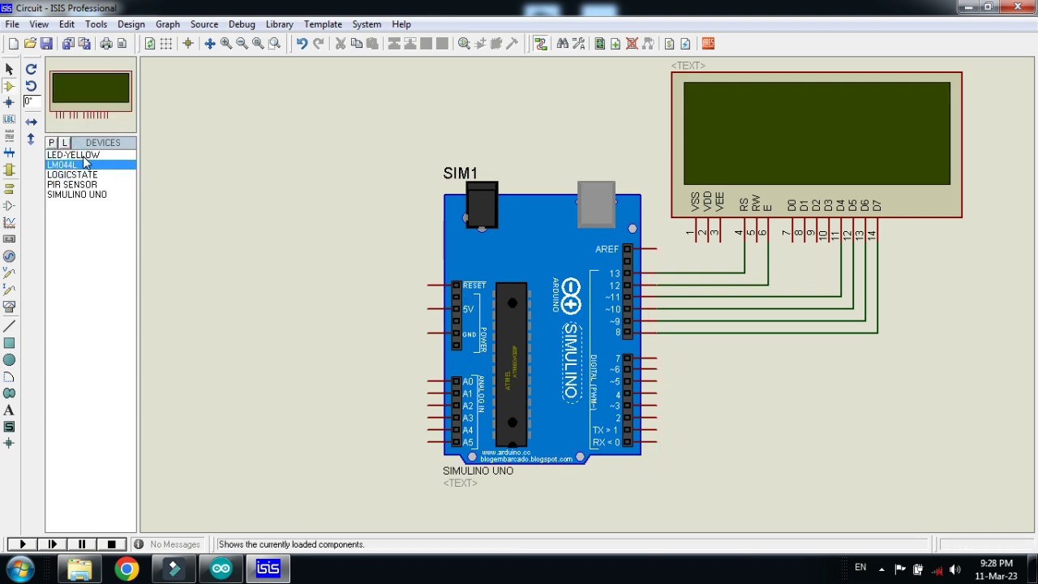
Place the yellow LED beside the board and wire it to digital pin 7.
click(81, 155)
click(708, 441)
click(718, 400)
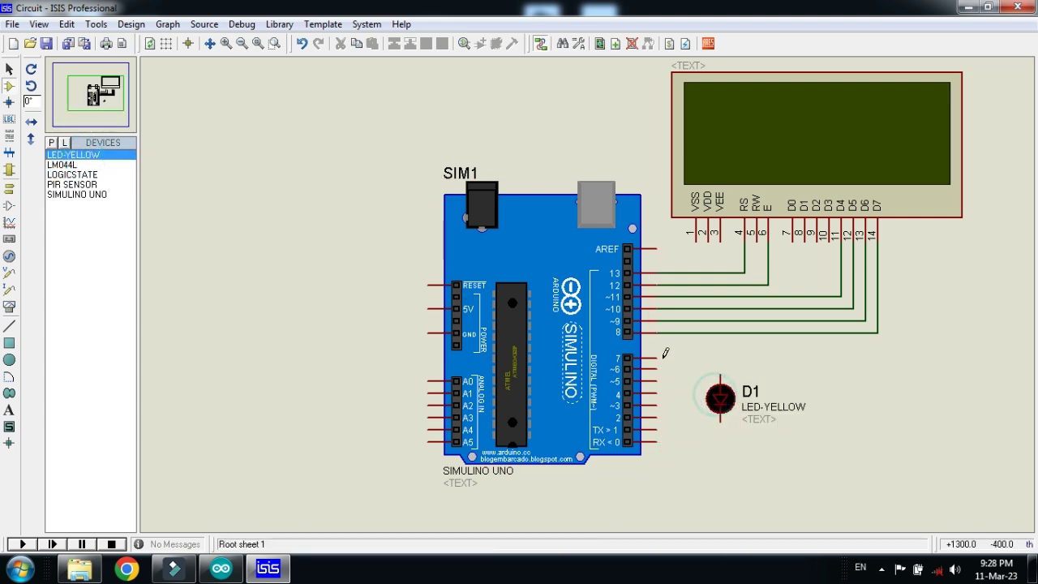
click(655, 357)
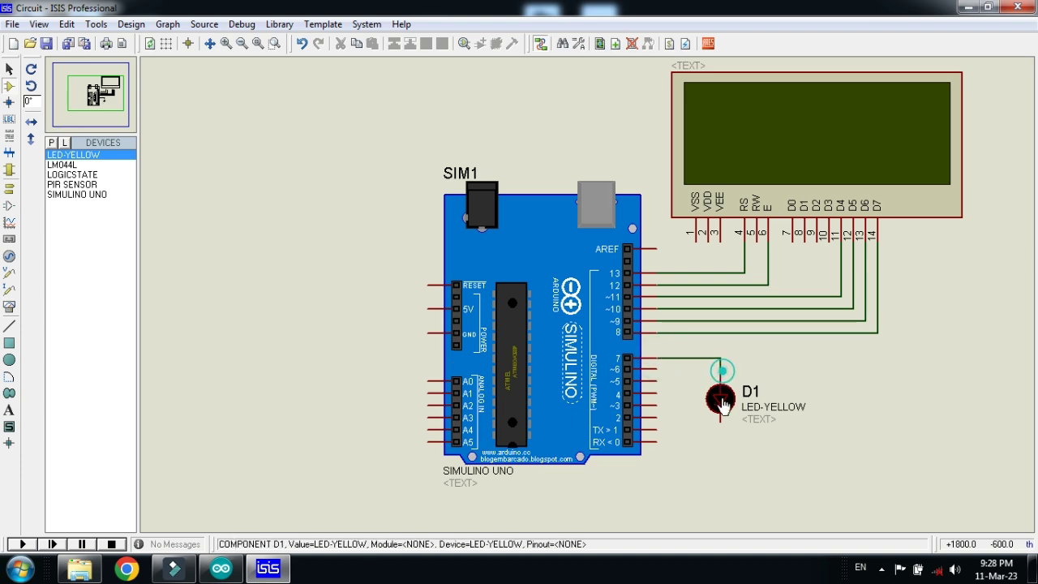
click(719, 369)
Hide the LED's D1 component reference label.
double_click(720, 399)
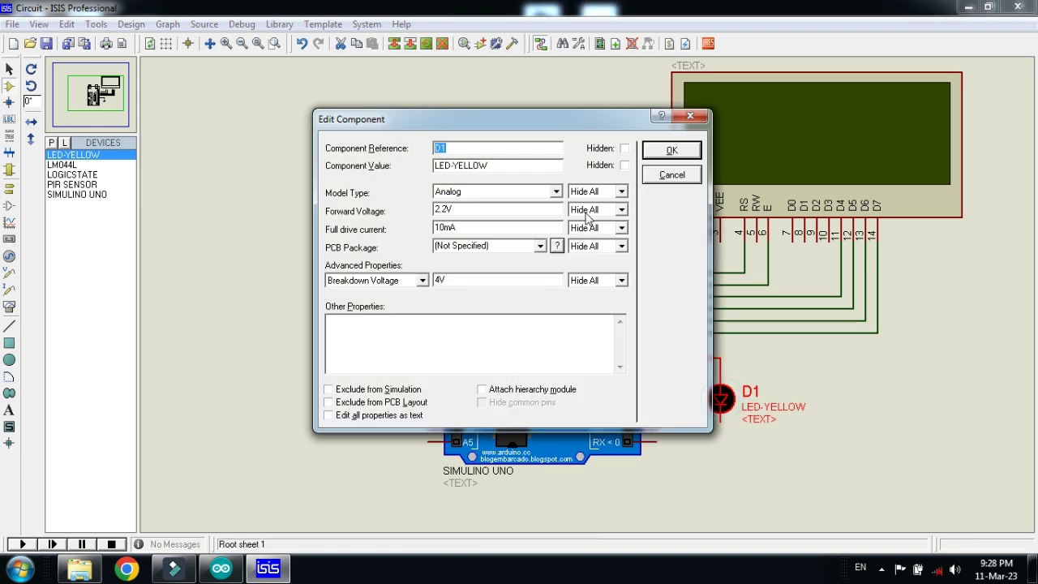
click(623, 150)
click(670, 151)
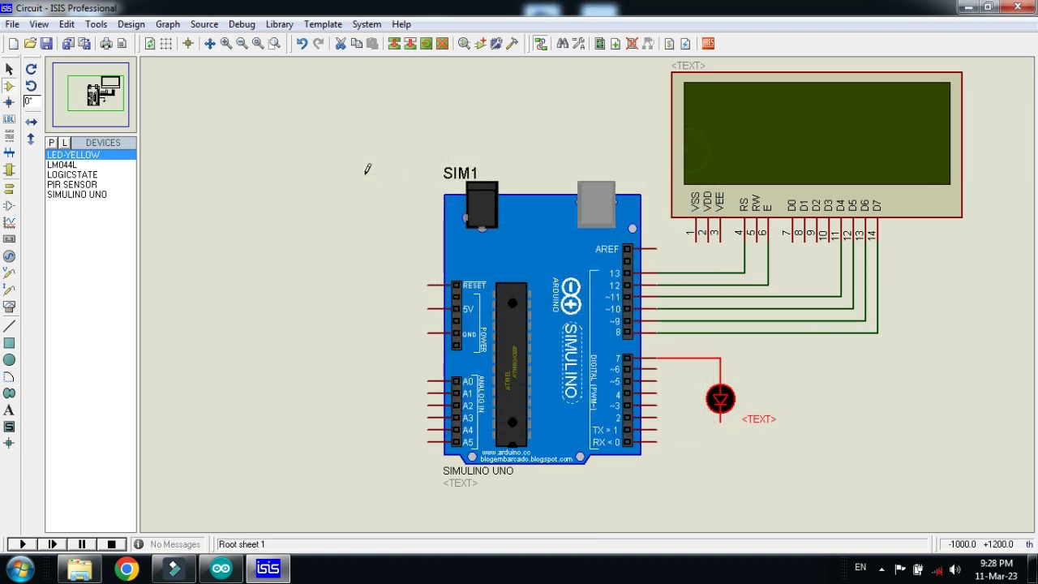
Ground the board's GND pin, the LCD RW pin and the LED cathode.
click(9, 188)
click(68, 204)
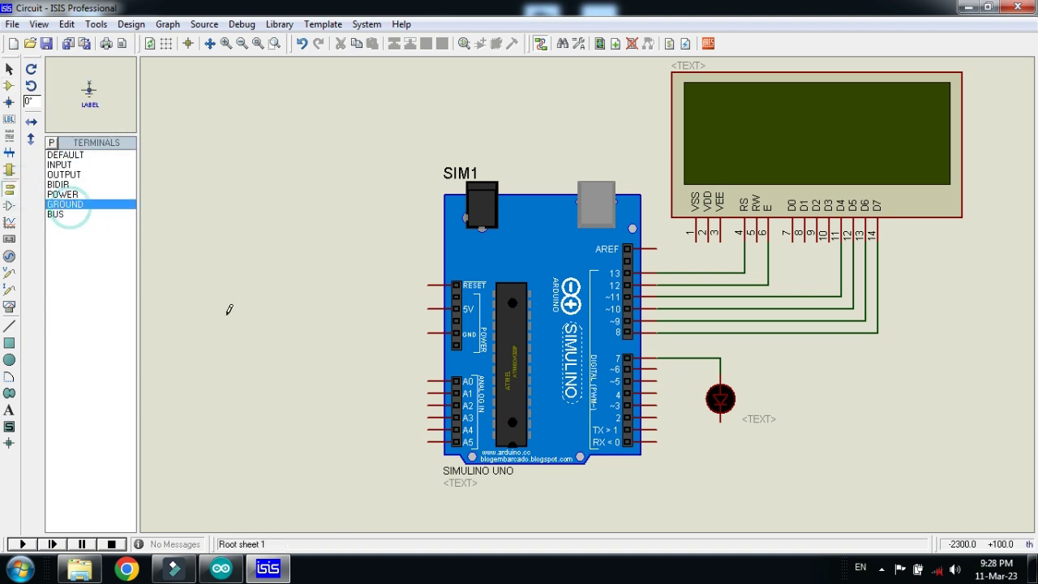
click(375, 352)
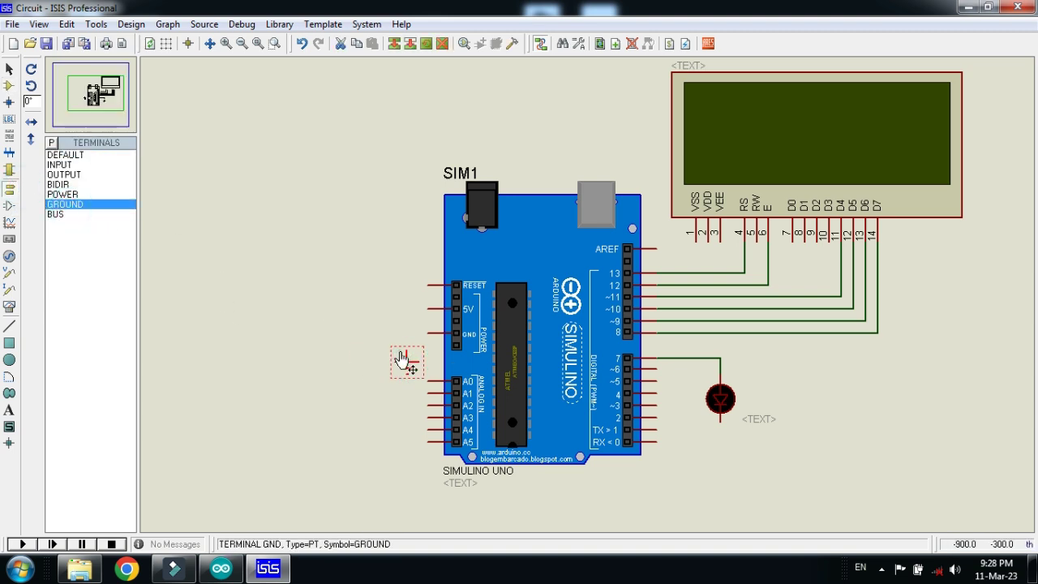
click(427, 333)
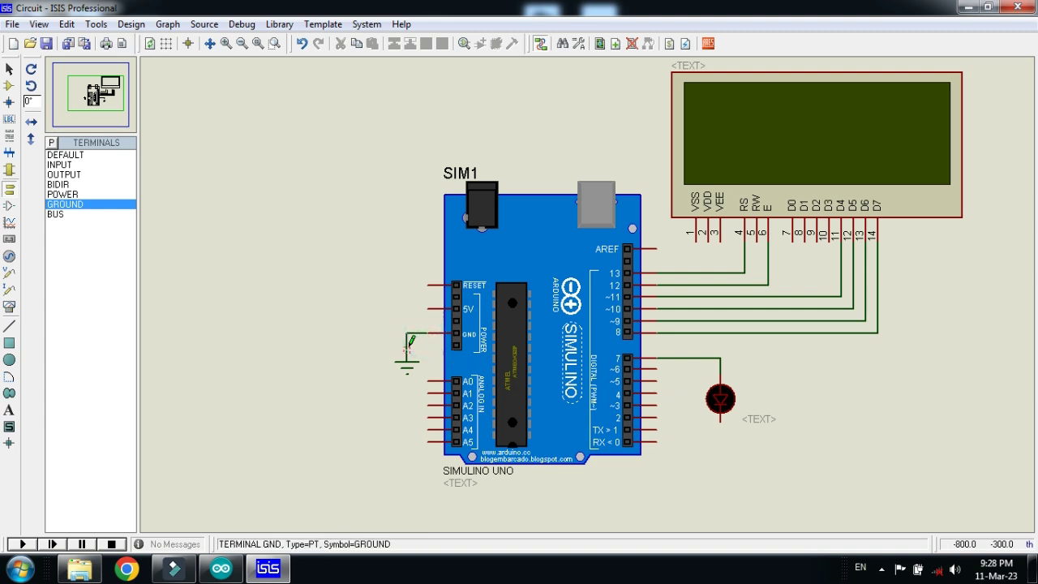
click(406, 363)
drag(407, 369, 419, 366)
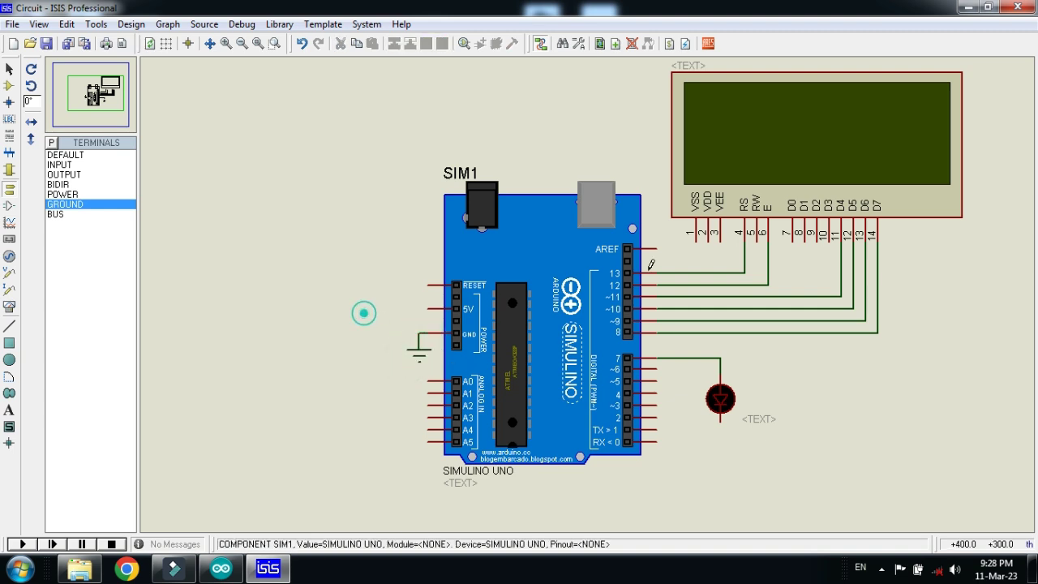
click(754, 264)
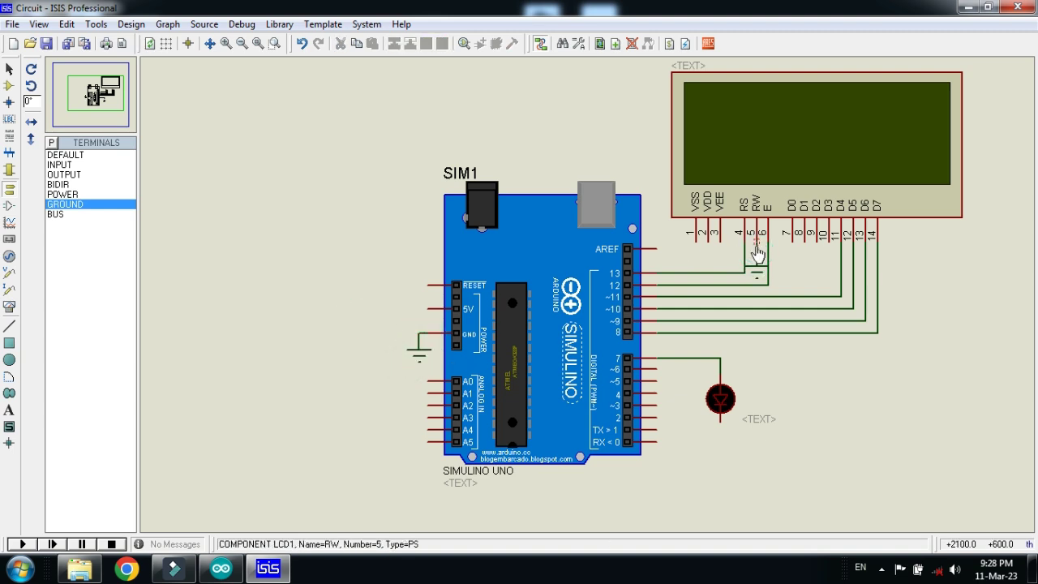
click(757, 241)
click(757, 264)
click(720, 444)
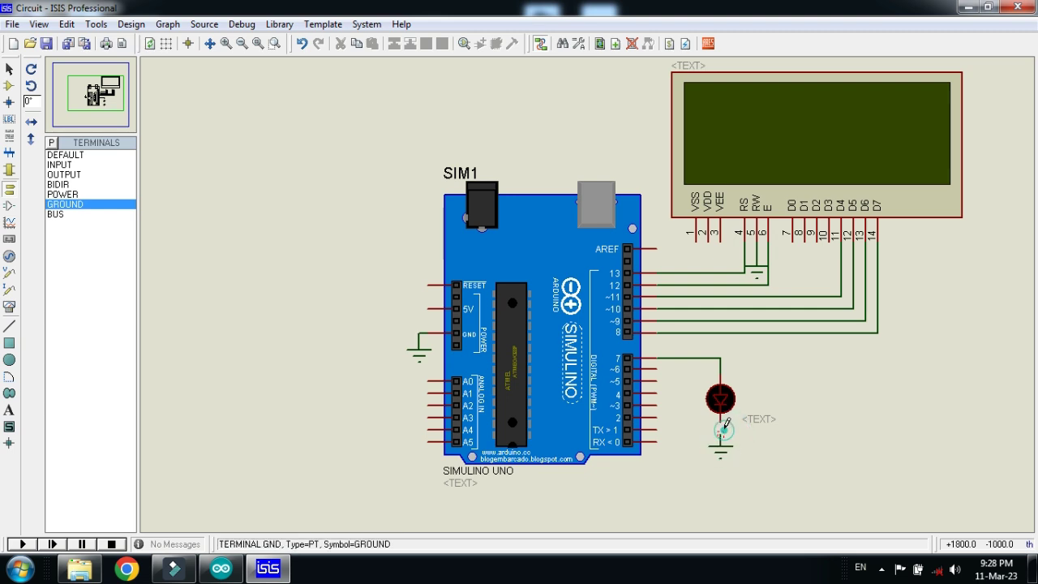
Connect power terminals to the board's 5V pin and the LCD VDD pin.
click(81, 195)
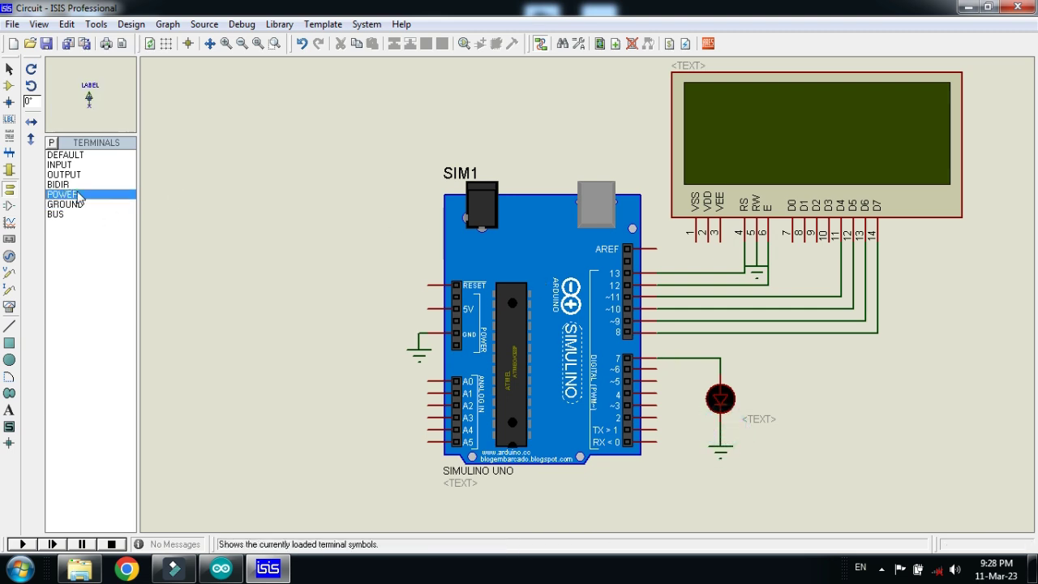
click(293, 290)
click(406, 288)
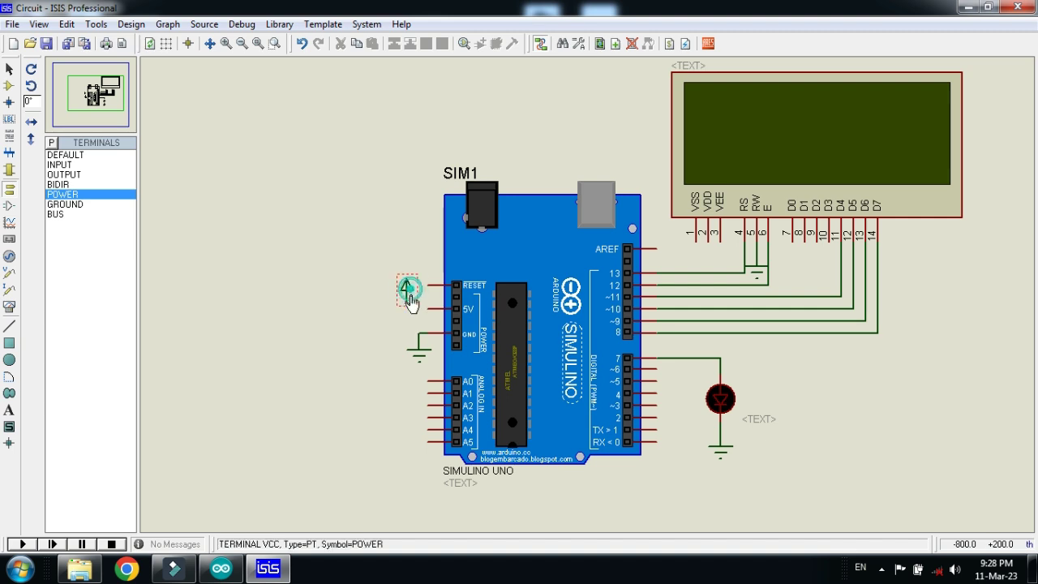
click(427, 306)
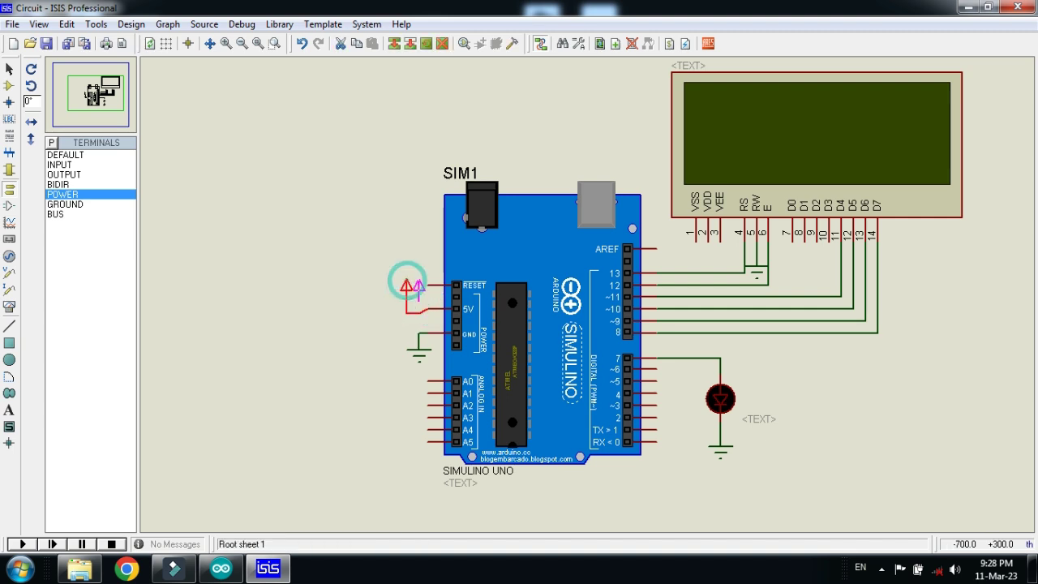
drag(407, 282, 419, 281)
click(684, 234)
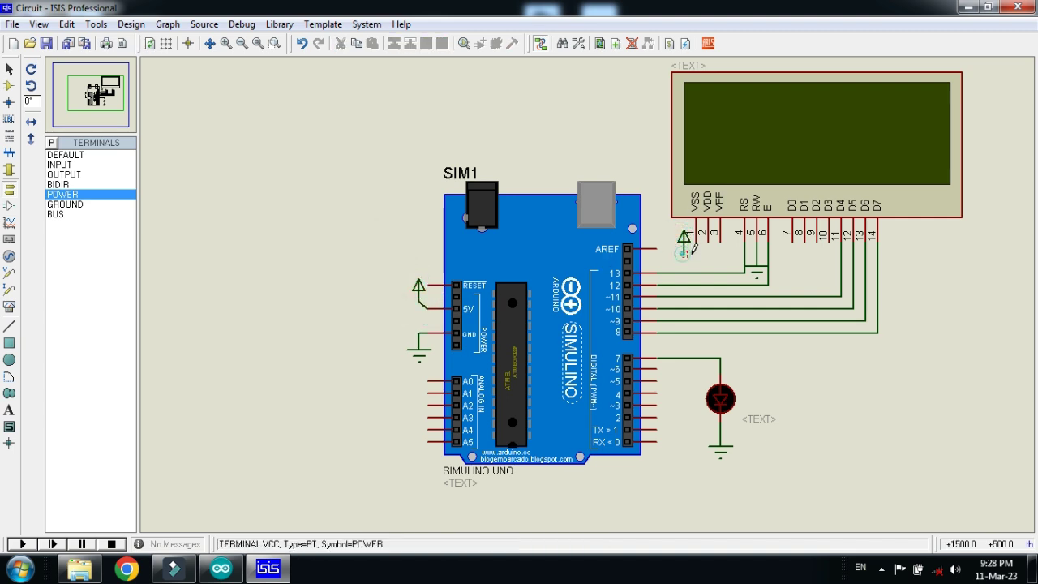
click(708, 241)
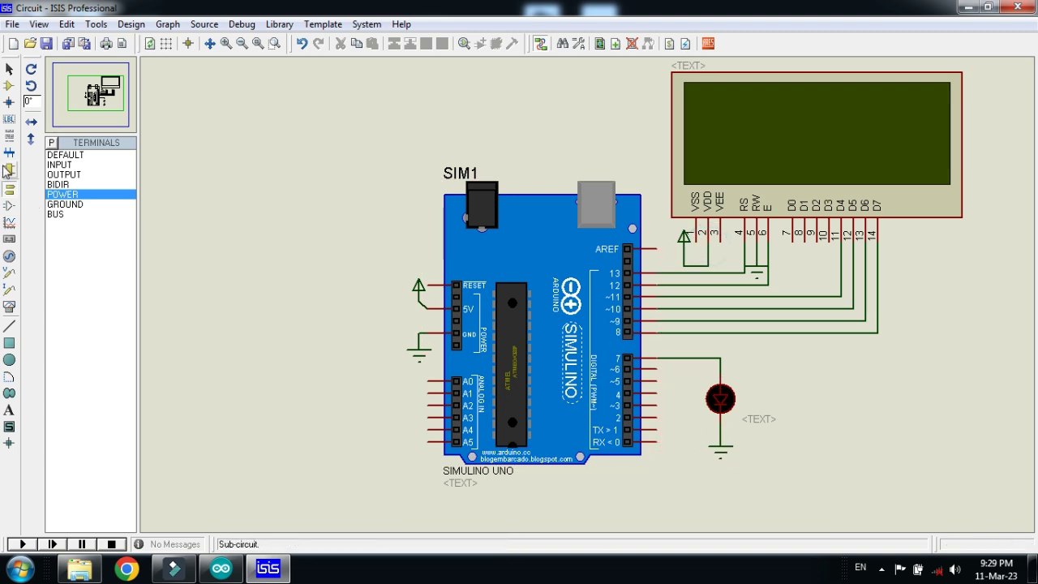
Select the PIR SENSOR device for placement.
click(8, 85)
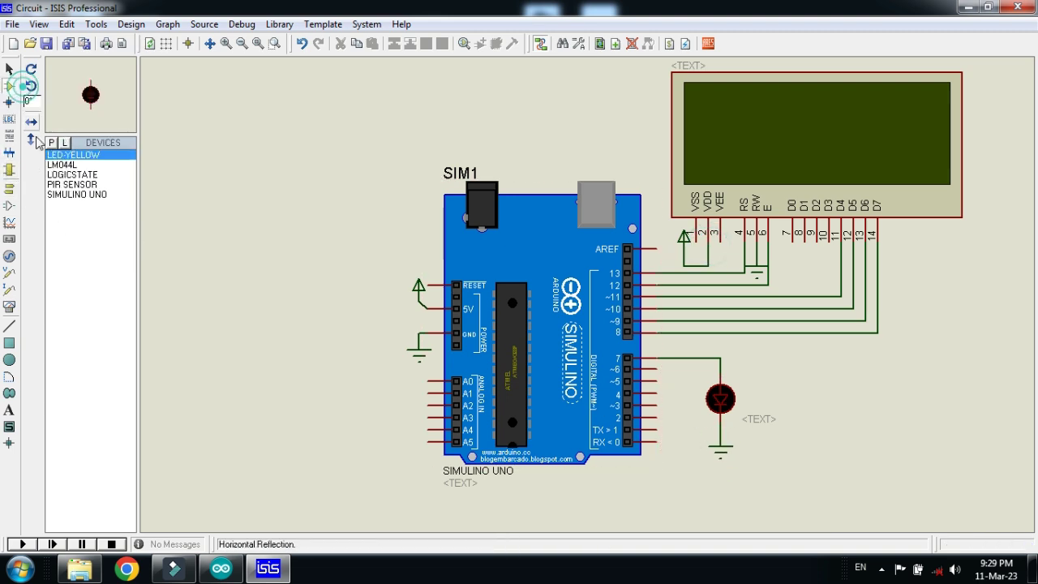
click(72, 184)
click(251, 253)
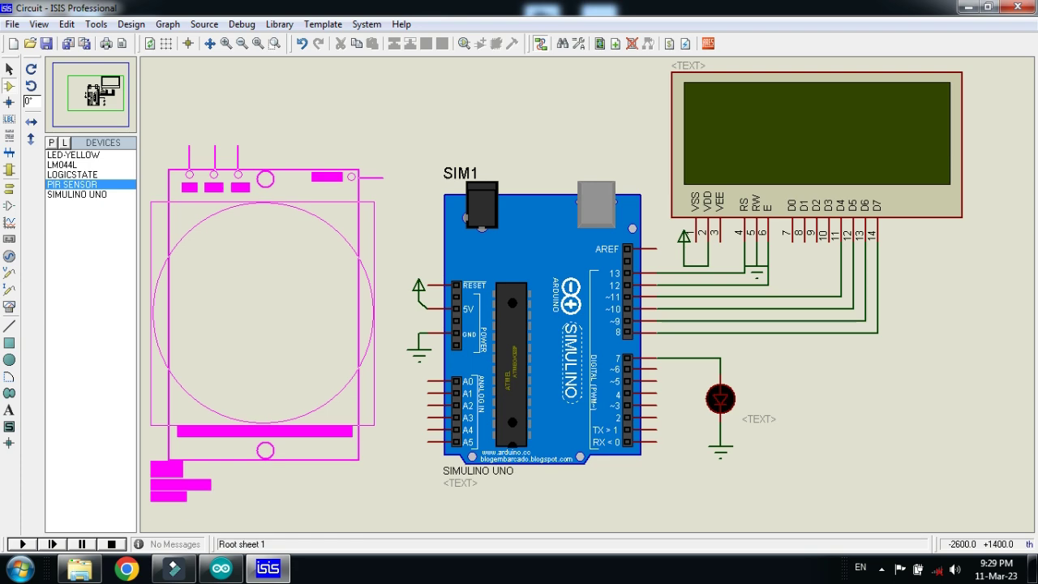
Place the PIR sensor and a logic-state probe, mirrored to face left.
click(183, 153)
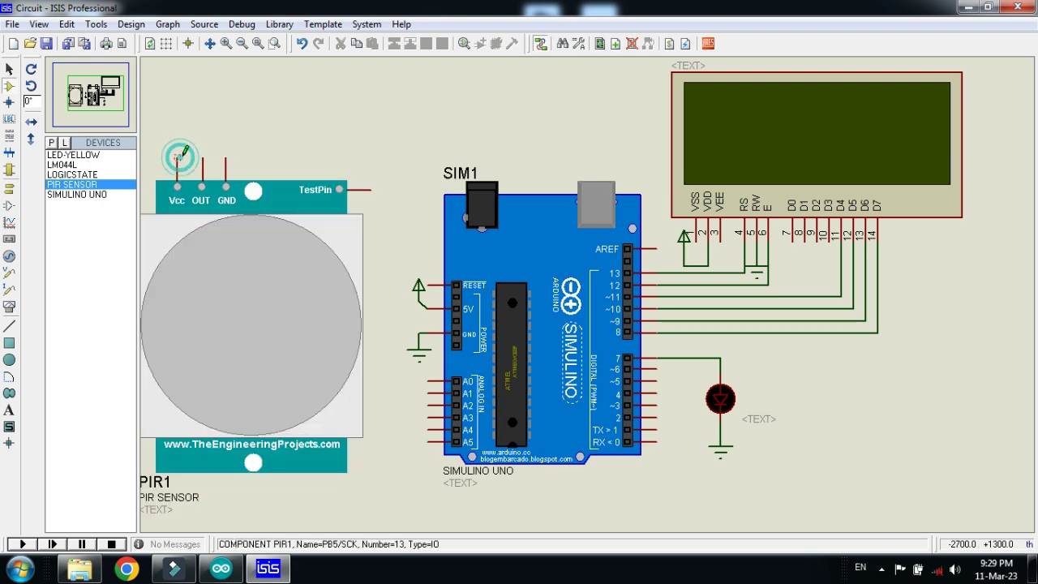
click(71, 175)
click(349, 134)
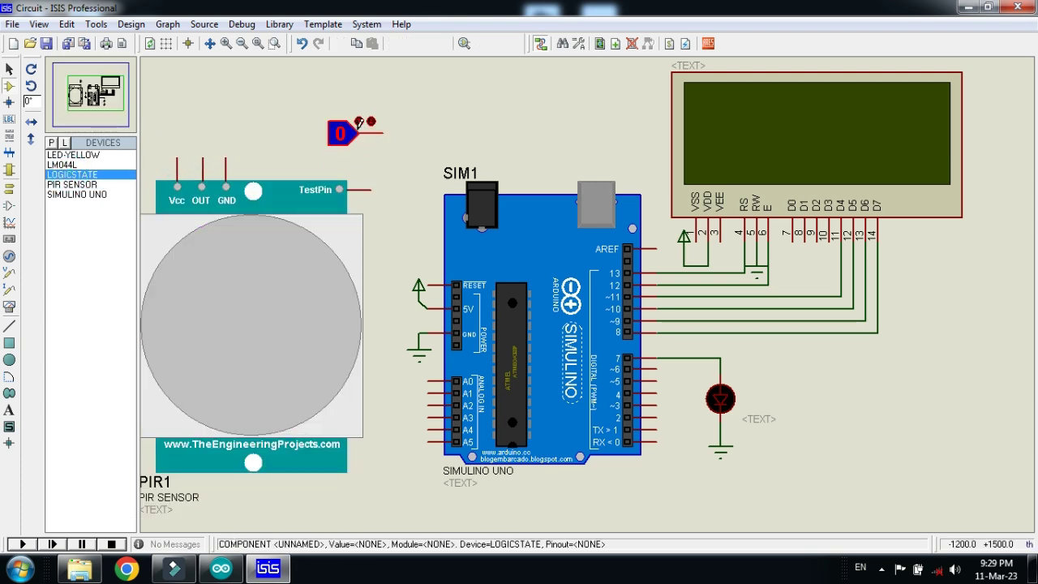
right_click(373, 123)
click(399, 240)
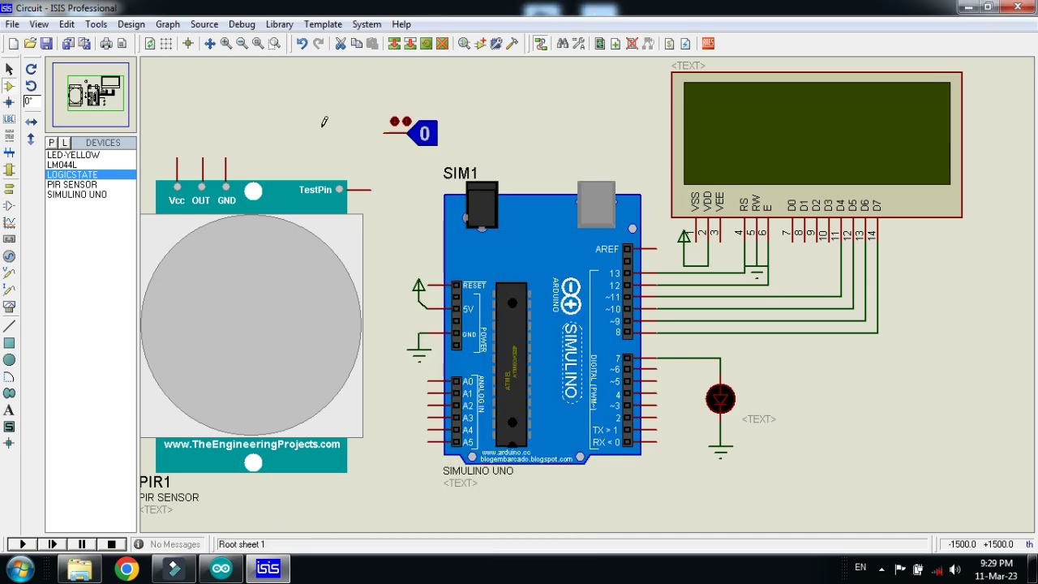
Move the logic-state probe beside SIM1 and nudge the PIR sensor up-left.
right_click(415, 144)
click(434, 144)
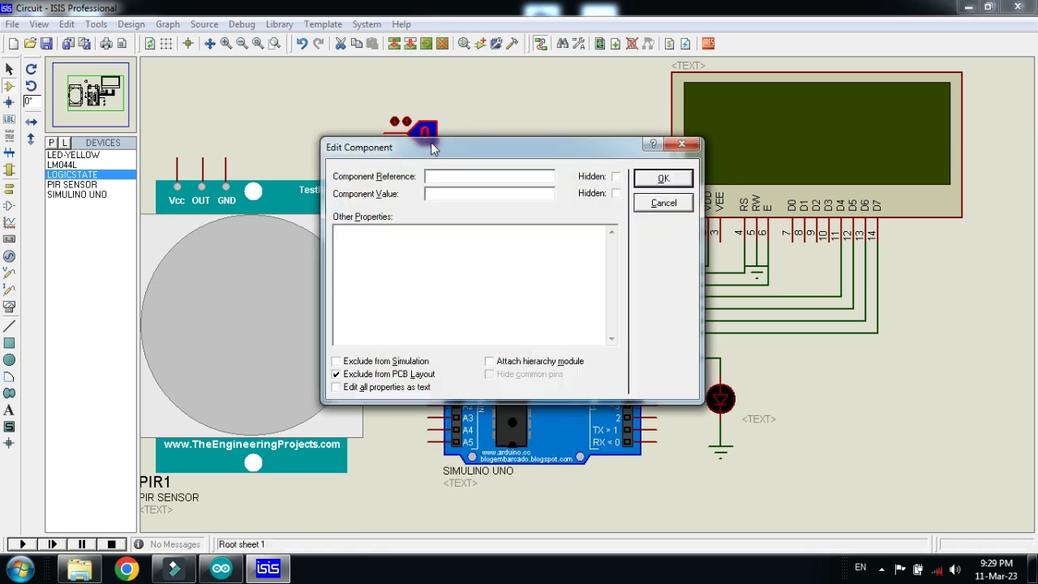
click(681, 144)
right_click(428, 132)
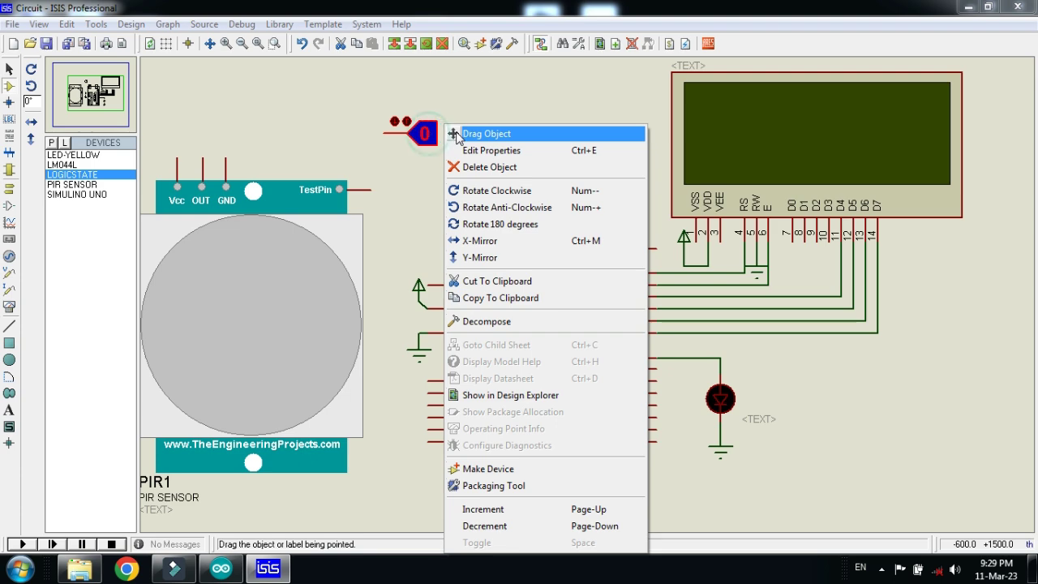
click(459, 132)
click(409, 139)
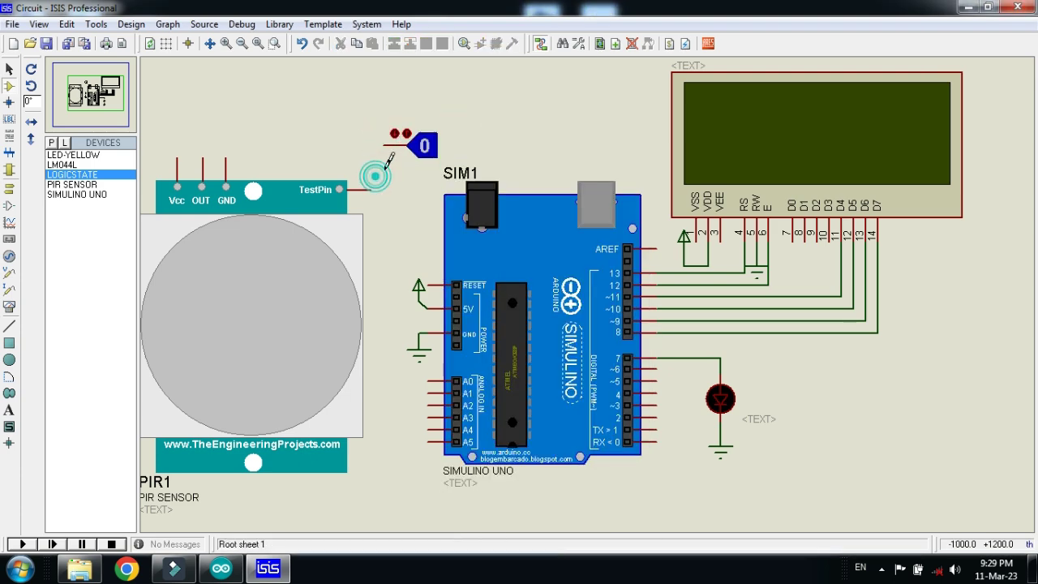
drag(343, 196, 330, 183)
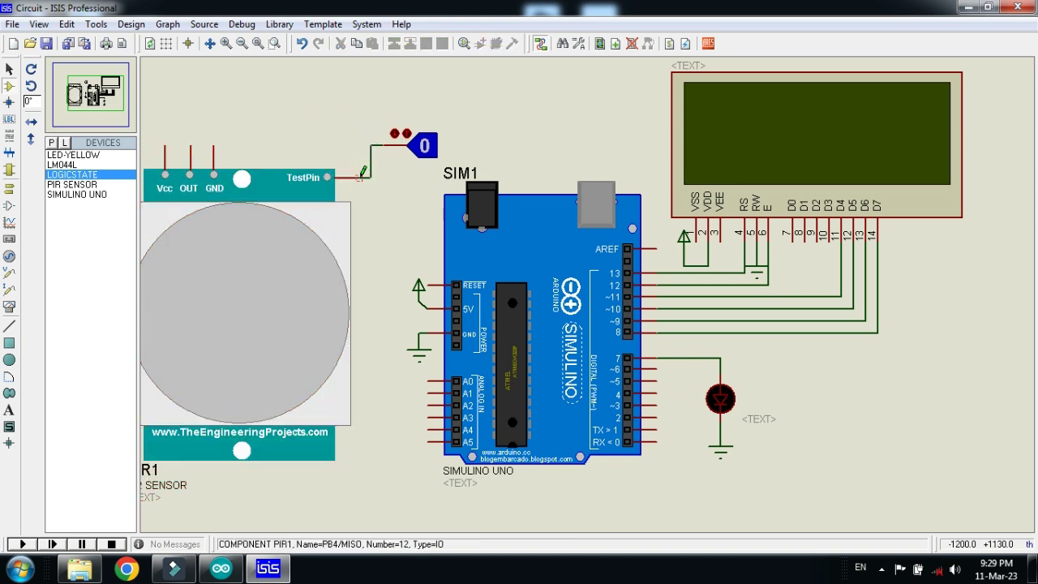
Connect a power terminal to the PIR sensor's Vcc and ground to its GND pin.
scroll(359, 170, up, 2)
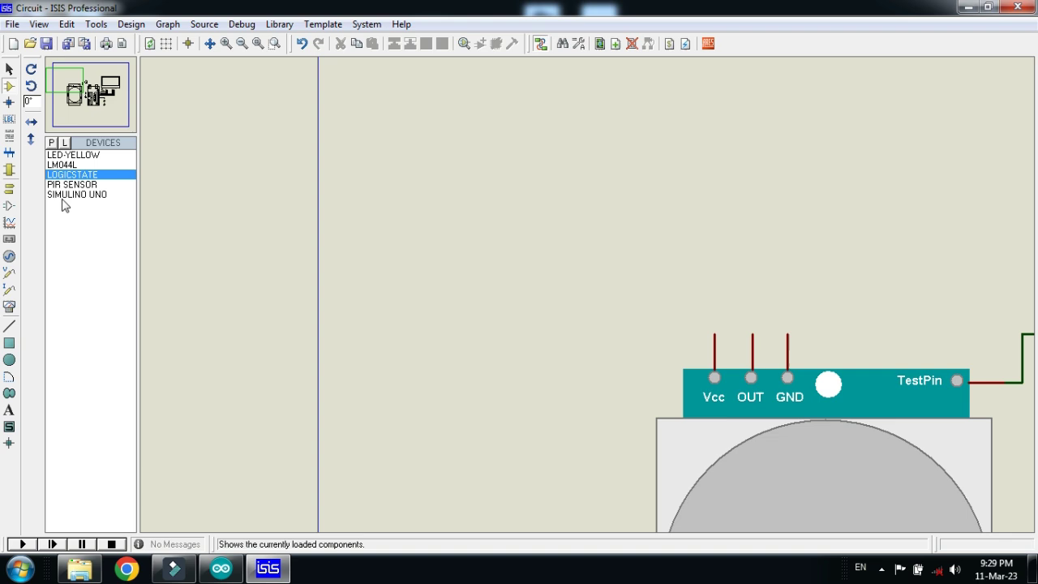
click(9, 188)
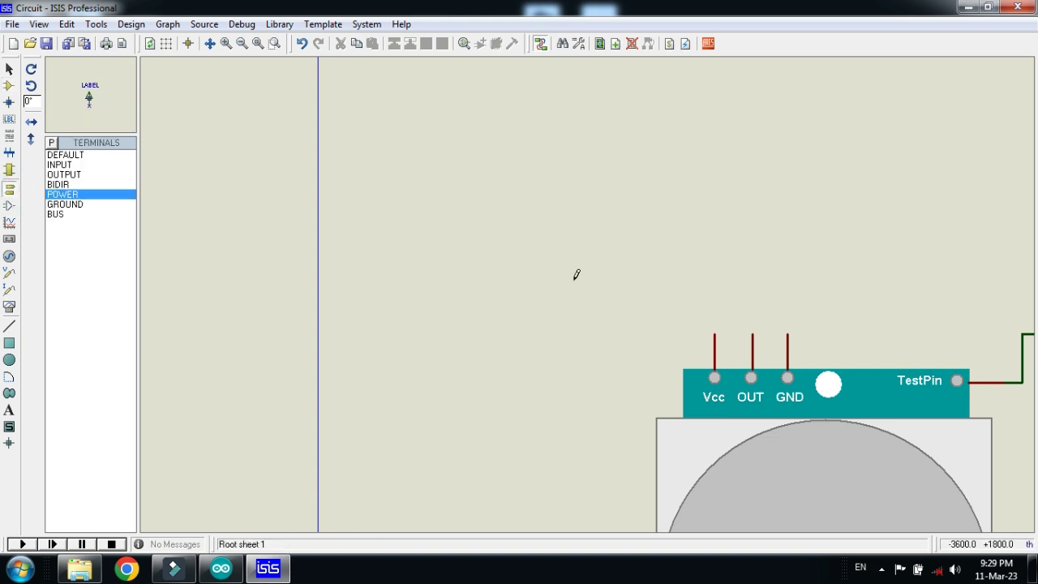
click(714, 296)
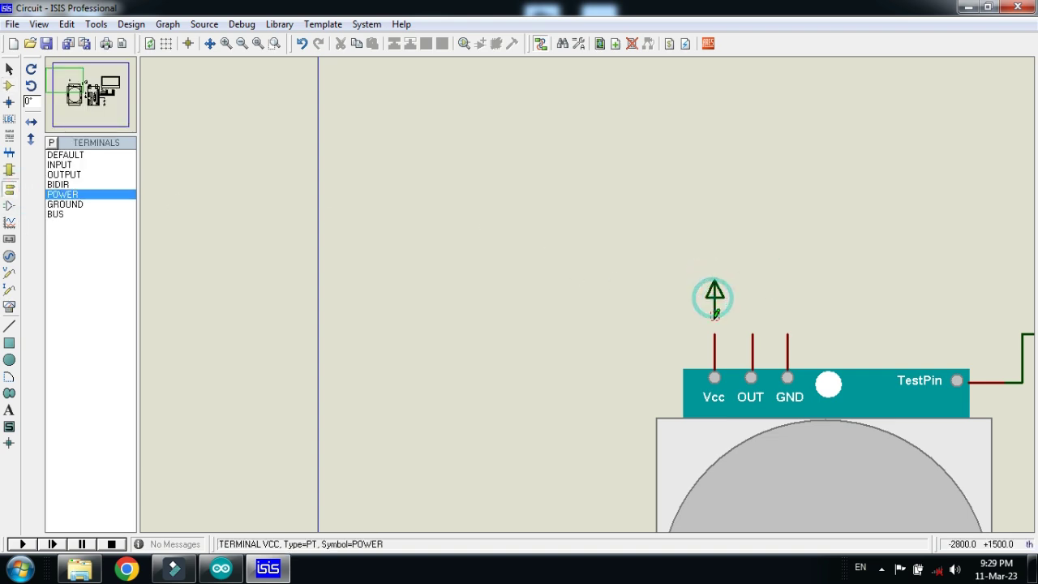
click(714, 315)
click(714, 334)
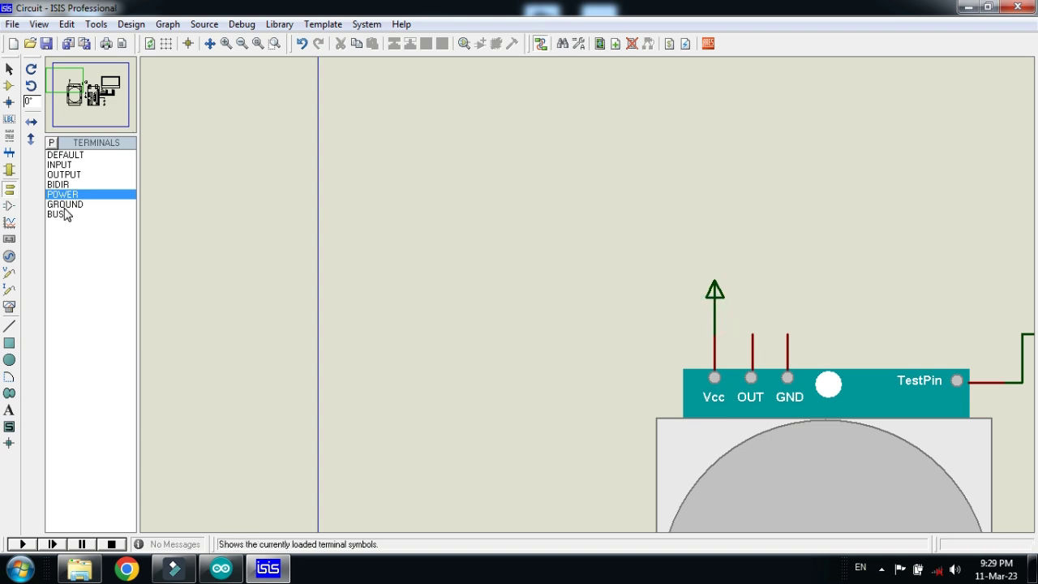
click(65, 206)
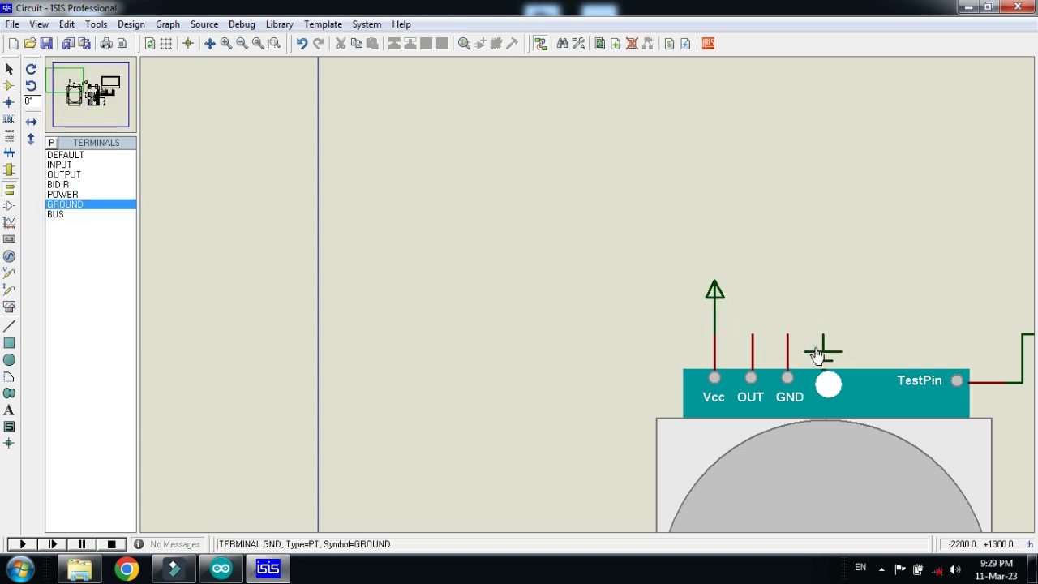
drag(823, 359, 823, 341)
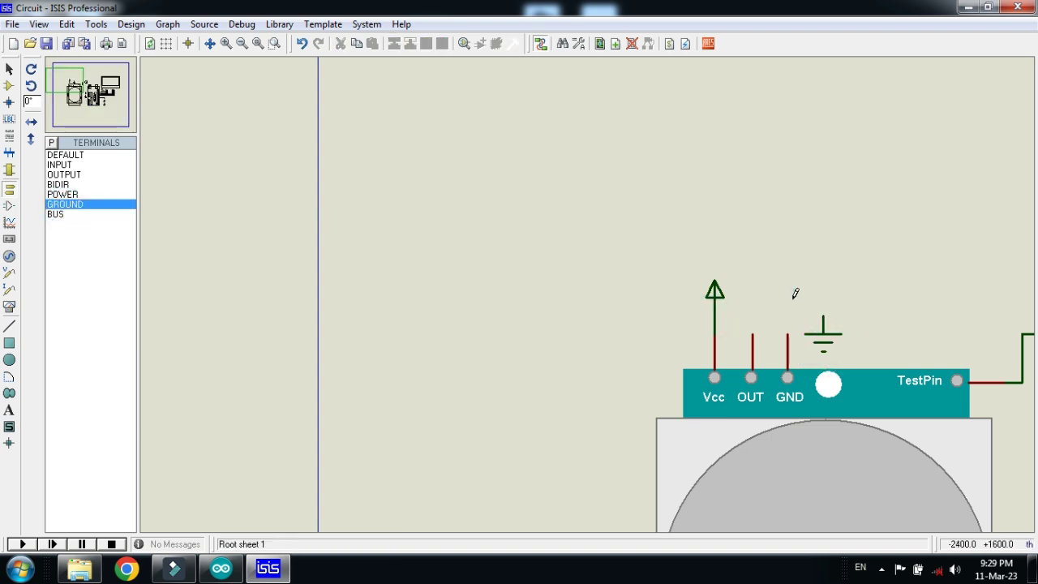
click(783, 335)
click(823, 316)
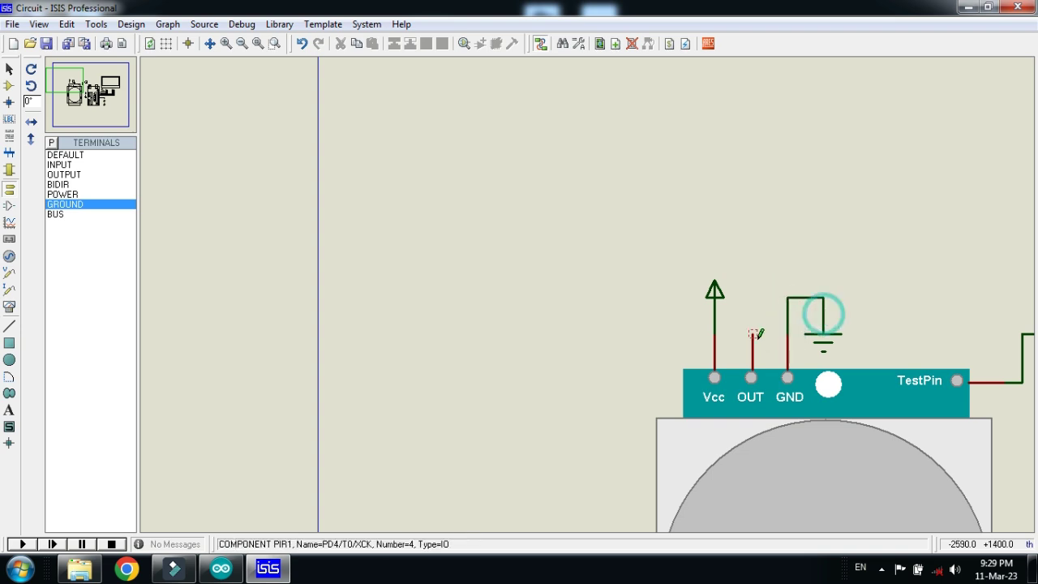
Wire the PIR sensor's OUT pin to digital pin 2.
click(752, 335)
scroll(632, 381, down, 1)
scroll(616, 387, down, 2)
scroll(600, 389, up, 2)
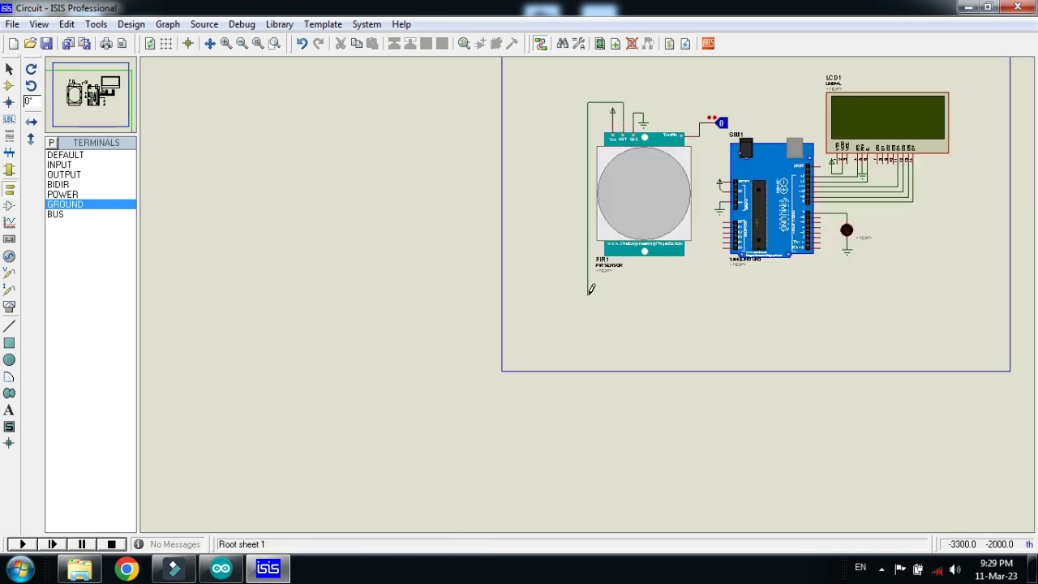
scroll(591, 284, up, 1)
scroll(925, 263, down, 1)
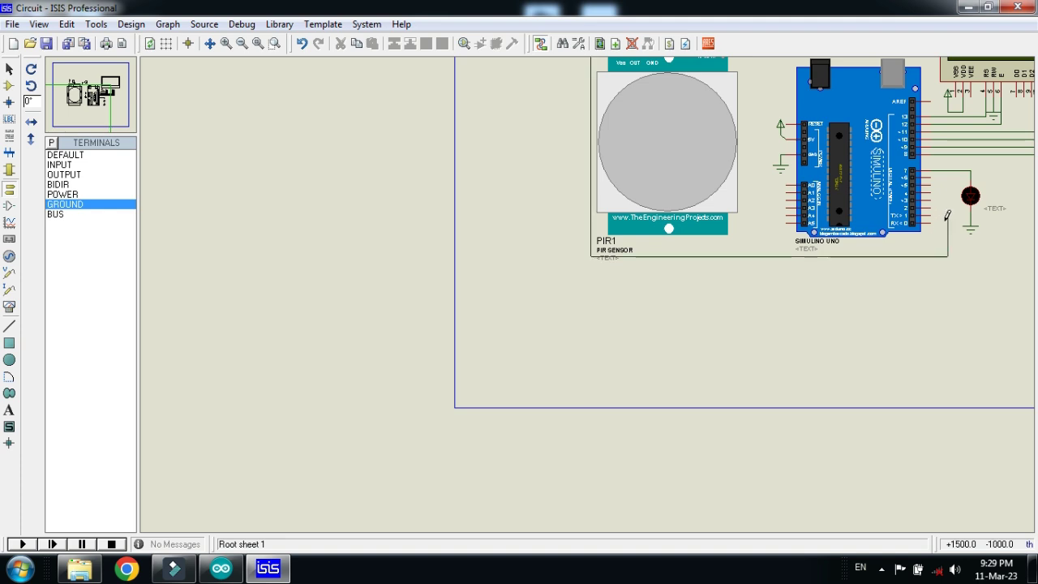
scroll(950, 216, up, 1)
click(554, 270)
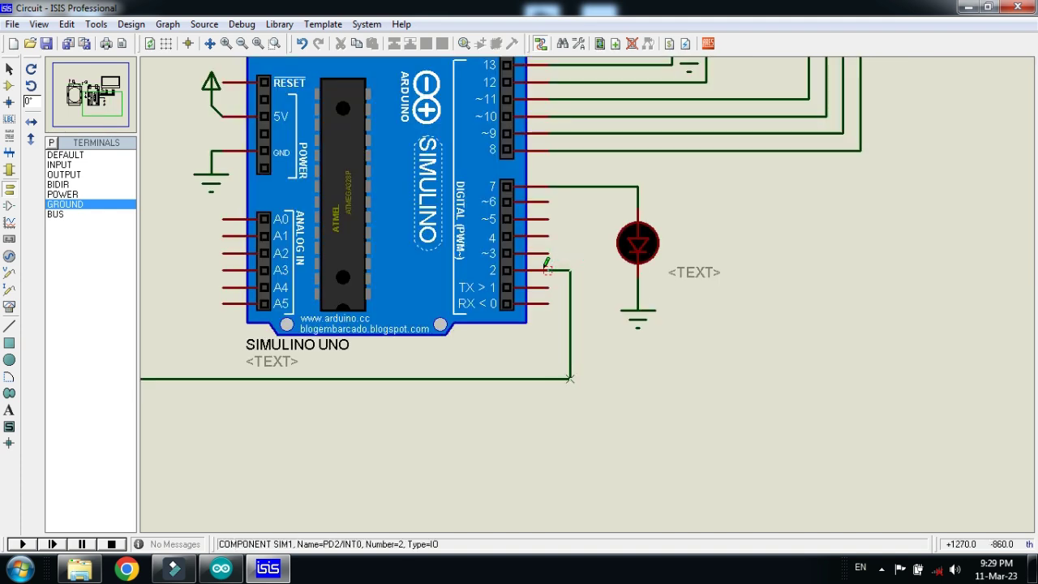
scroll(544, 274, down, 1)
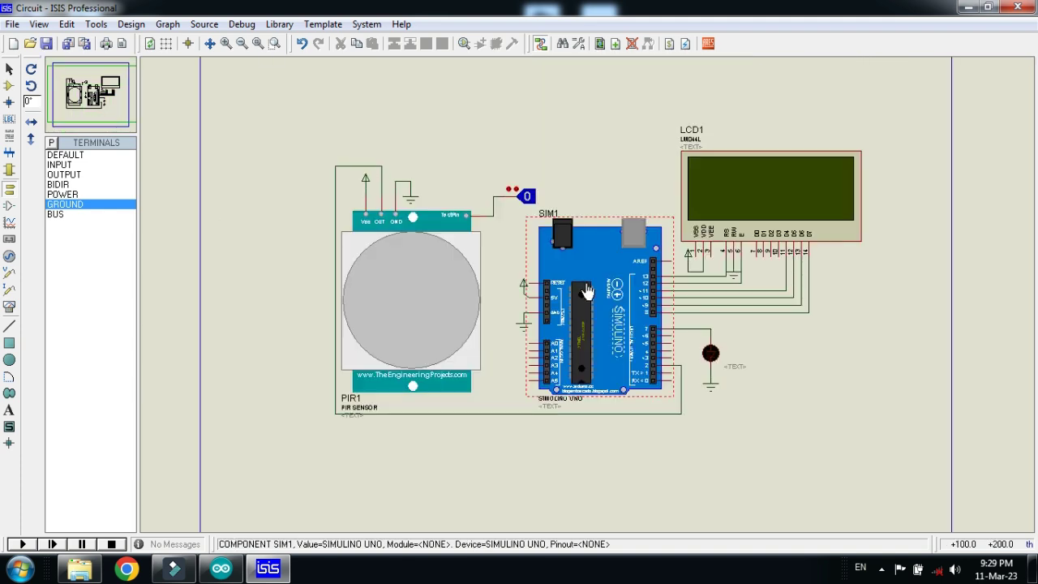
Zoom to frame the whole circuit and save the design.
click(275, 43)
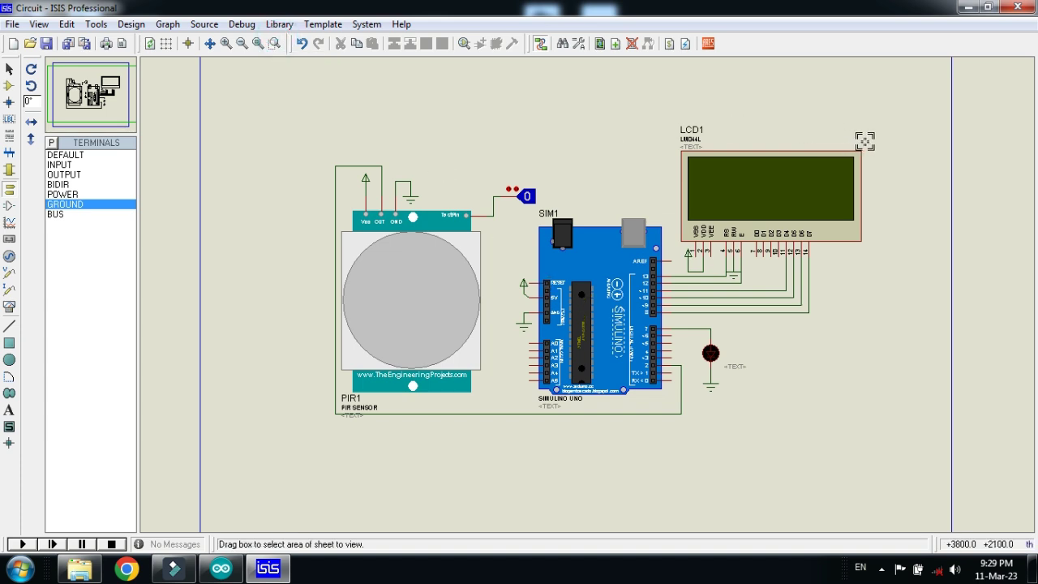
drag(860, 143, 322, 421)
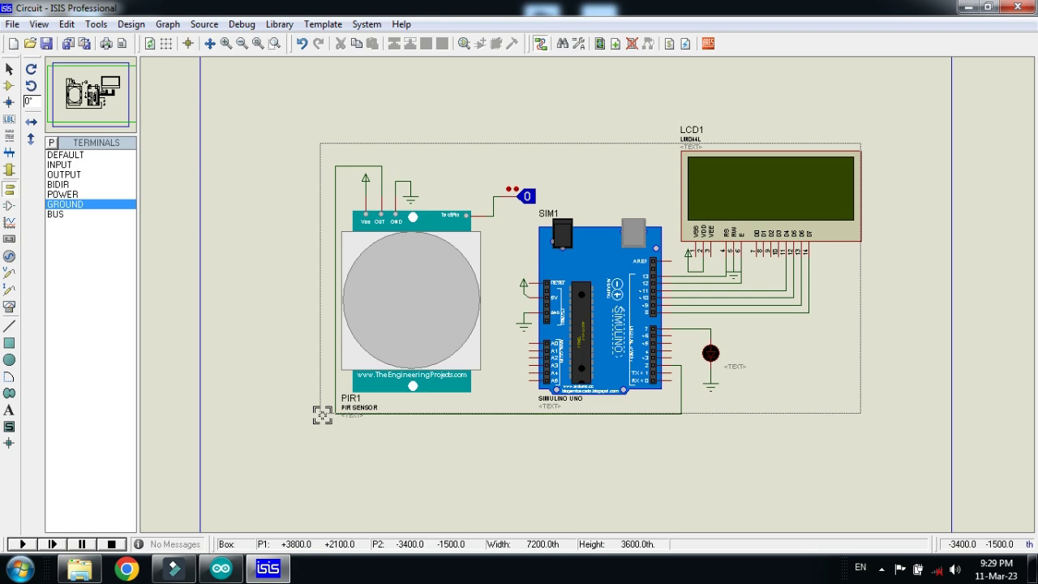
drag(322, 417, 323, 418)
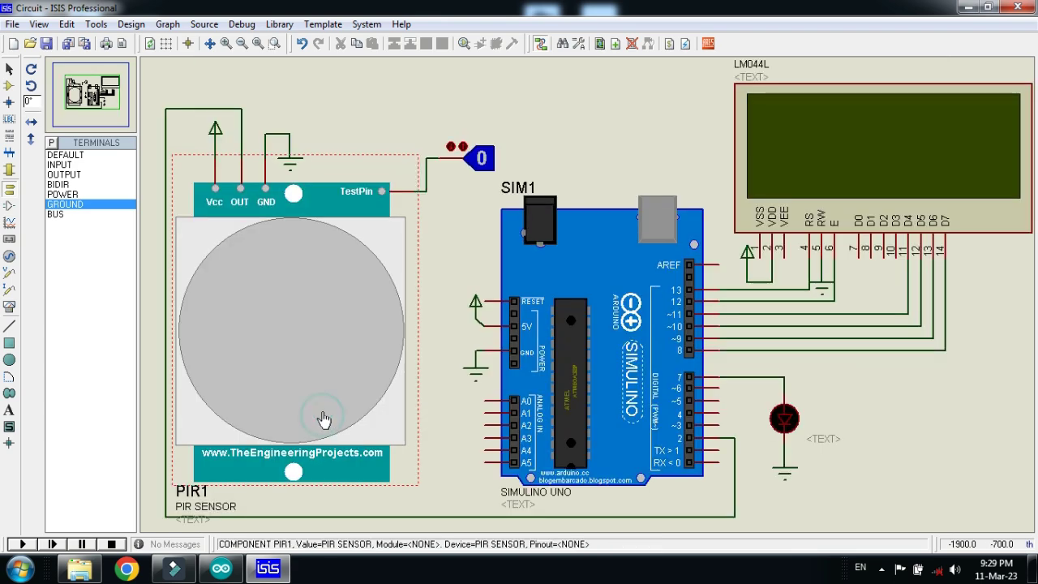
click(47, 42)
click(220, 568)
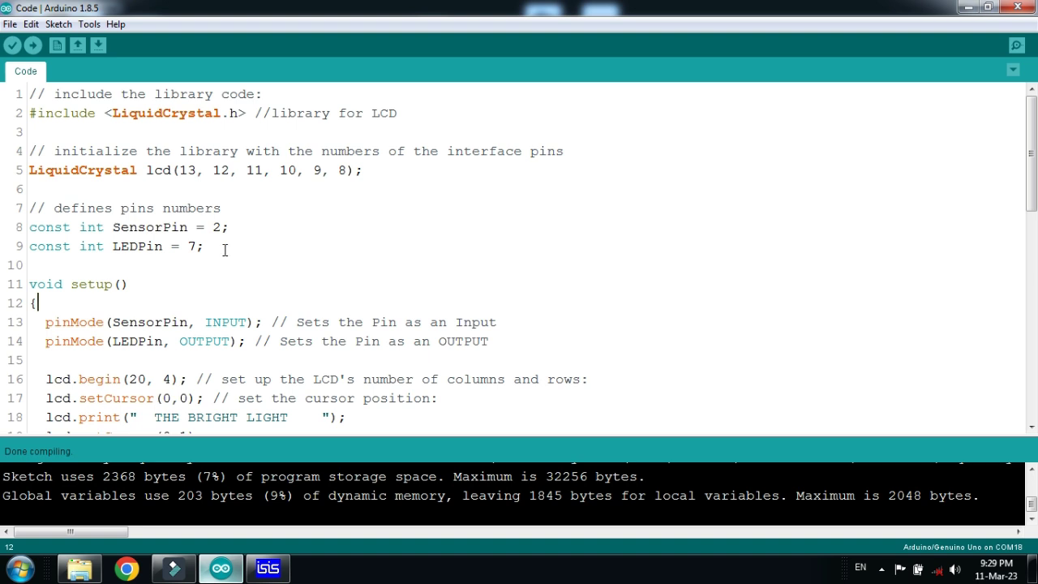
Compile the sketch and select the Code.ino.hex path in the build output.
click(12, 42)
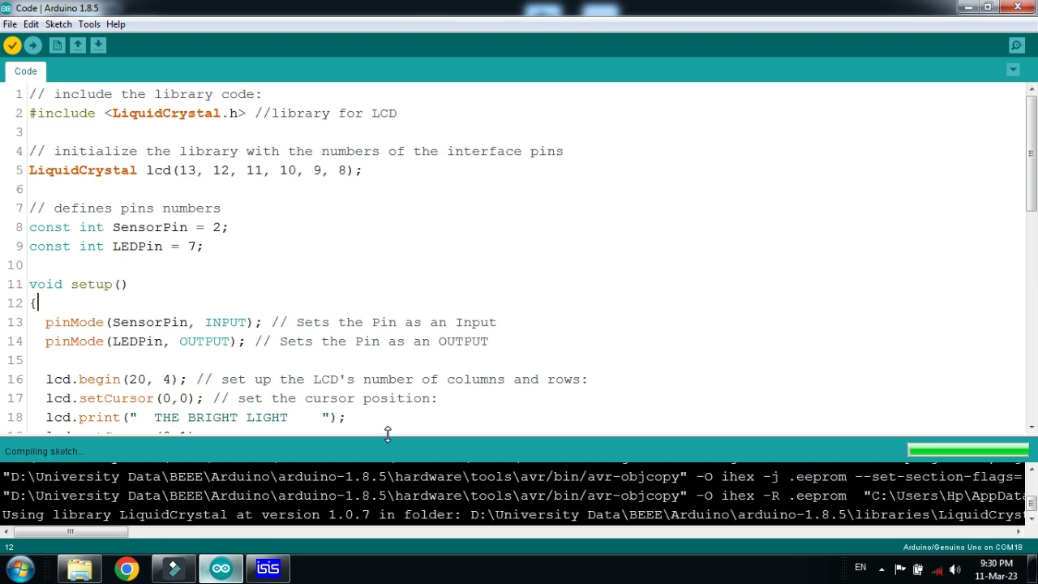
drag(387, 435, 387, 294)
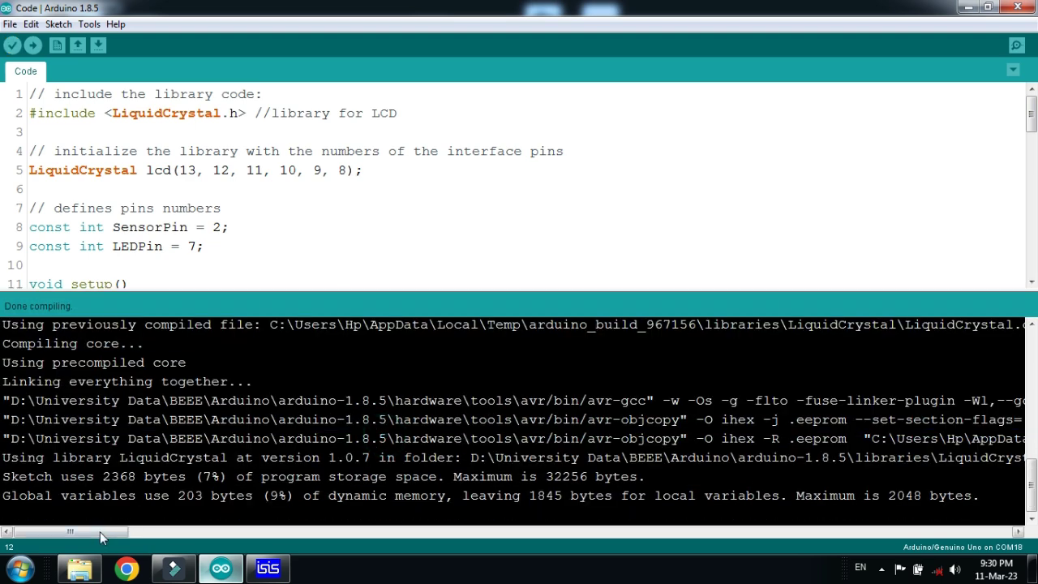
drag(100, 532, 216, 532)
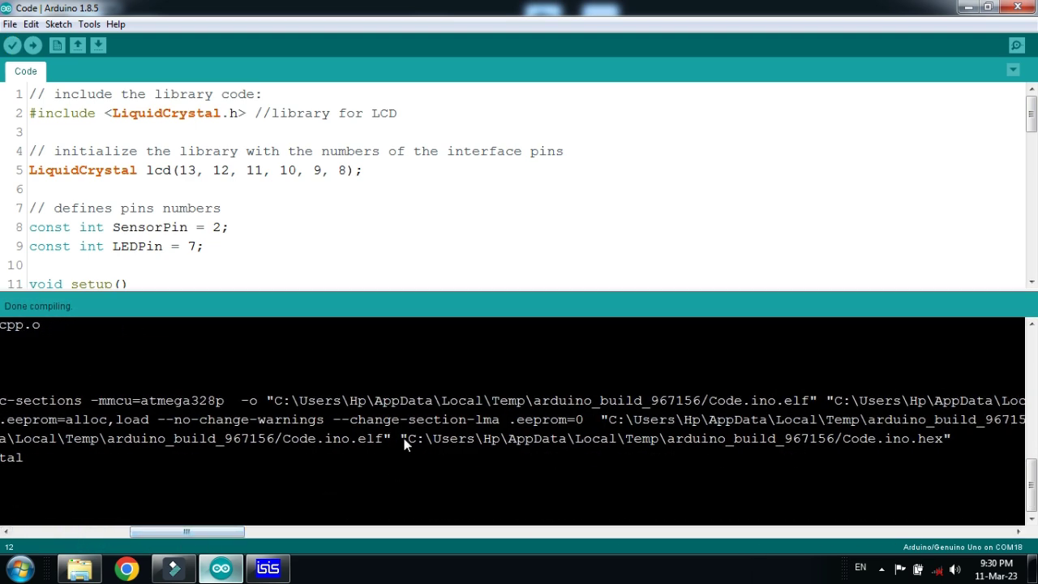
drag(404, 439, 542, 438)
drag(941, 416, 943, 438)
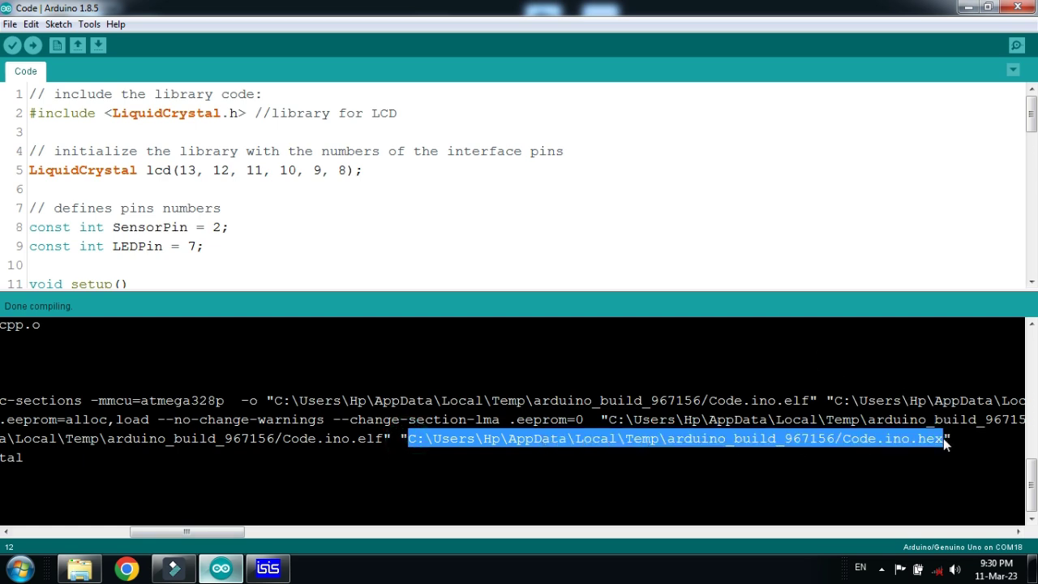
Set the Simulino Uno's program file to the pasted Code.ino.hex path.
click(268, 567)
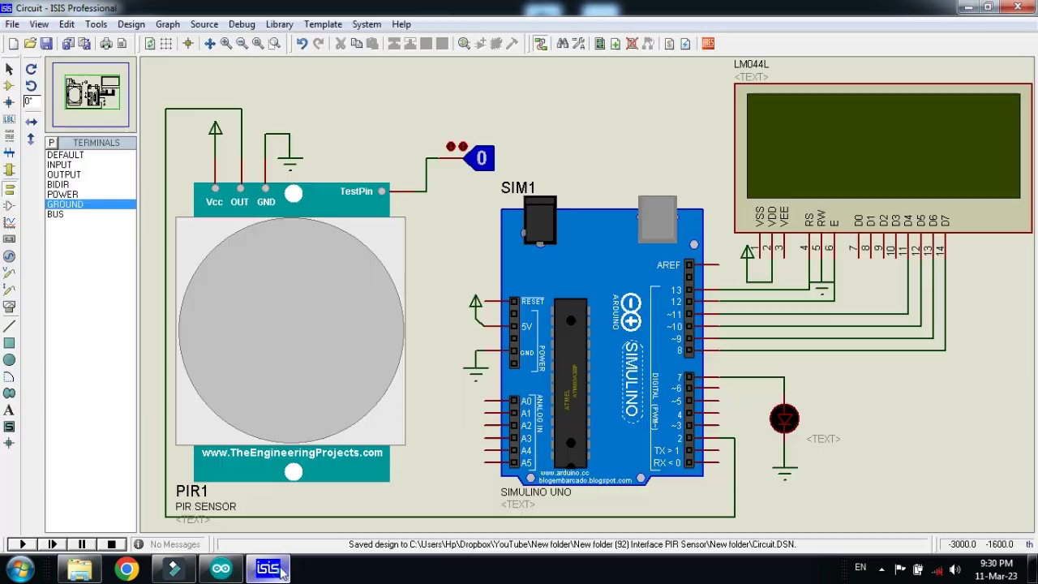
right_click(599, 258)
click(638, 186)
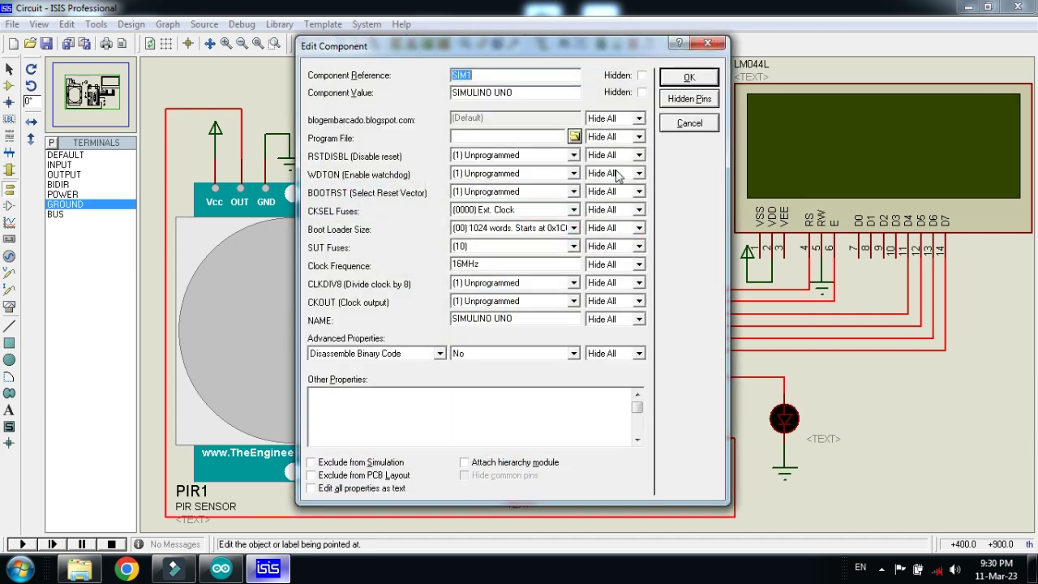
right_click(551, 136)
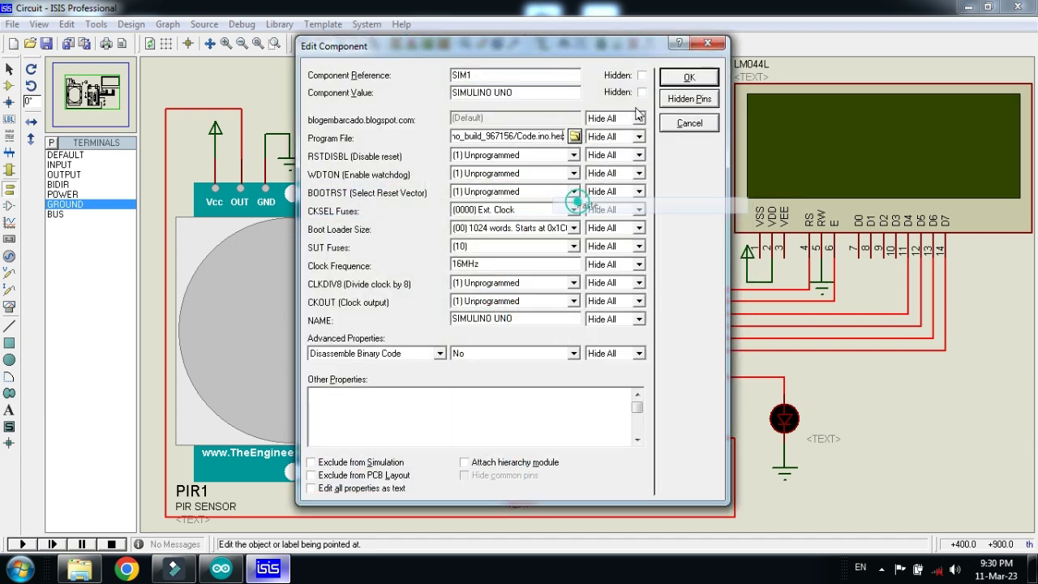
click(688, 77)
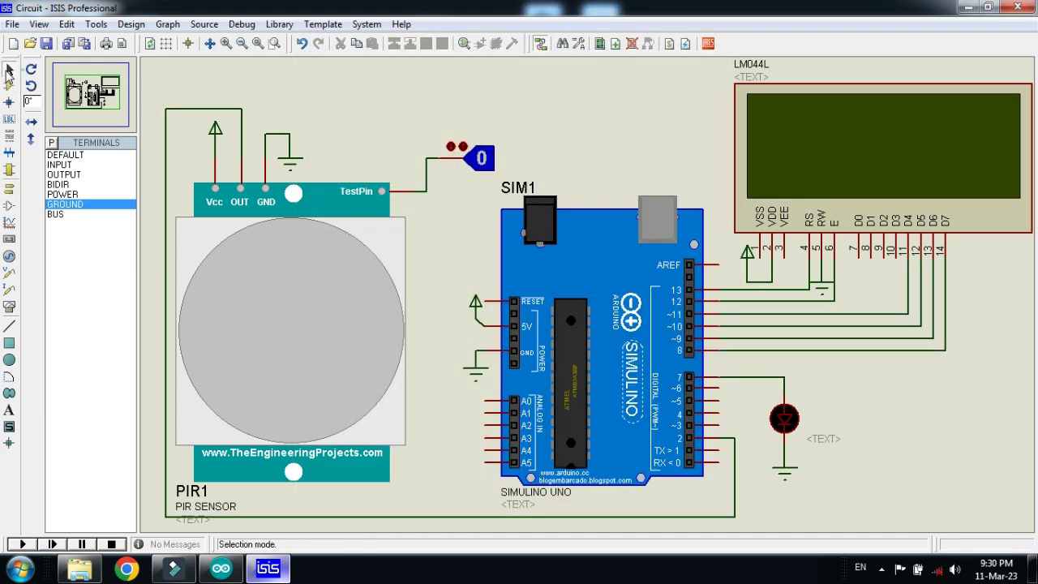
click(8, 72)
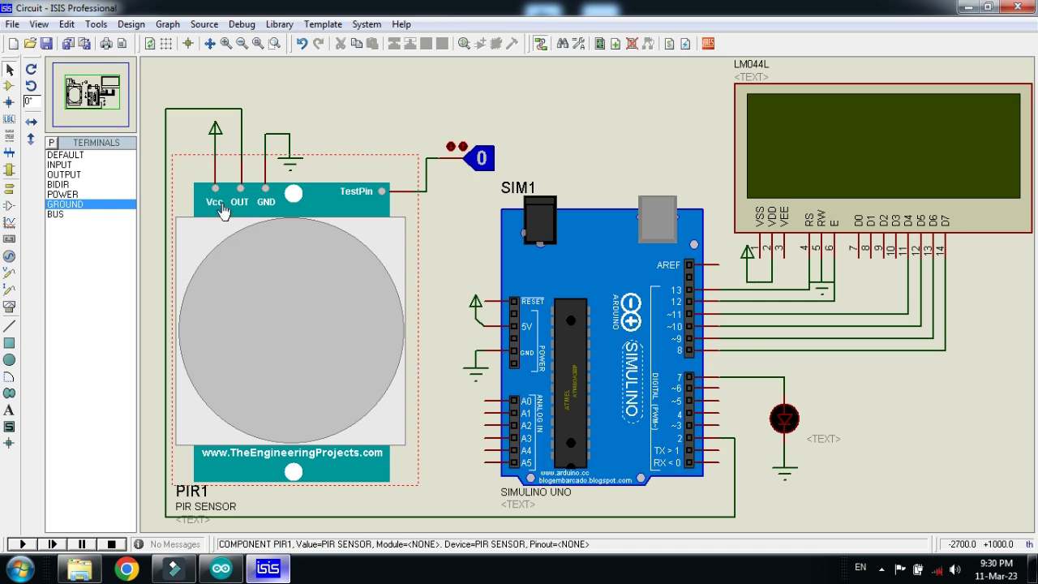
Set the PIR sensor's program file to PIRSensorTEP.hex.
right_click(223, 211)
click(291, 183)
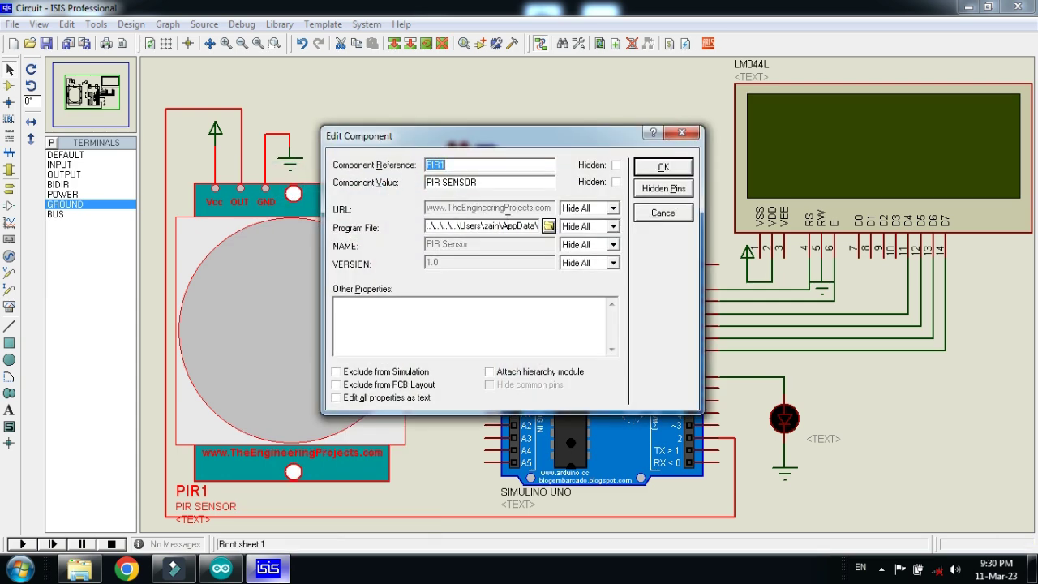
click(548, 226)
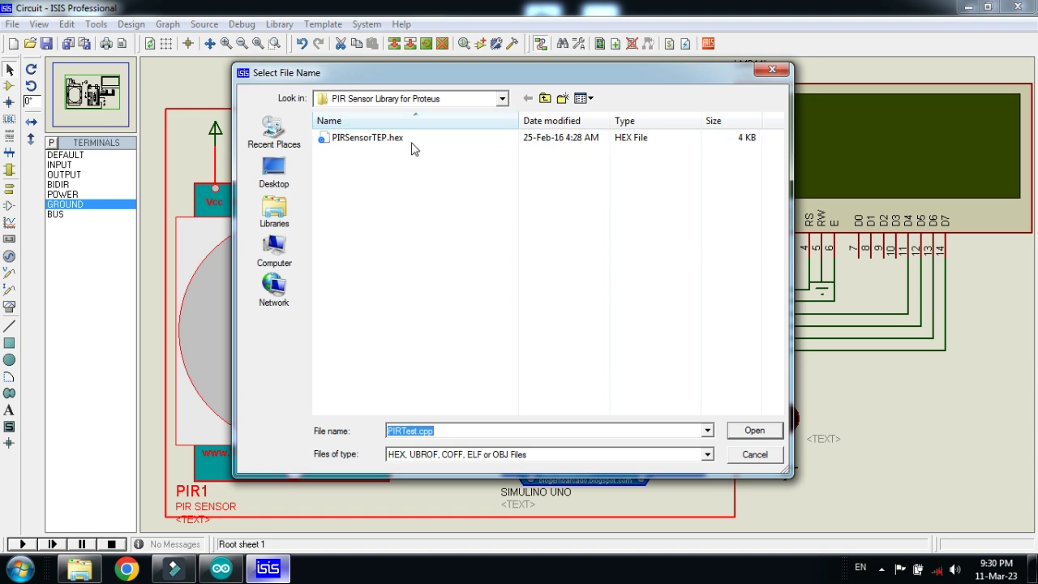
click(403, 138)
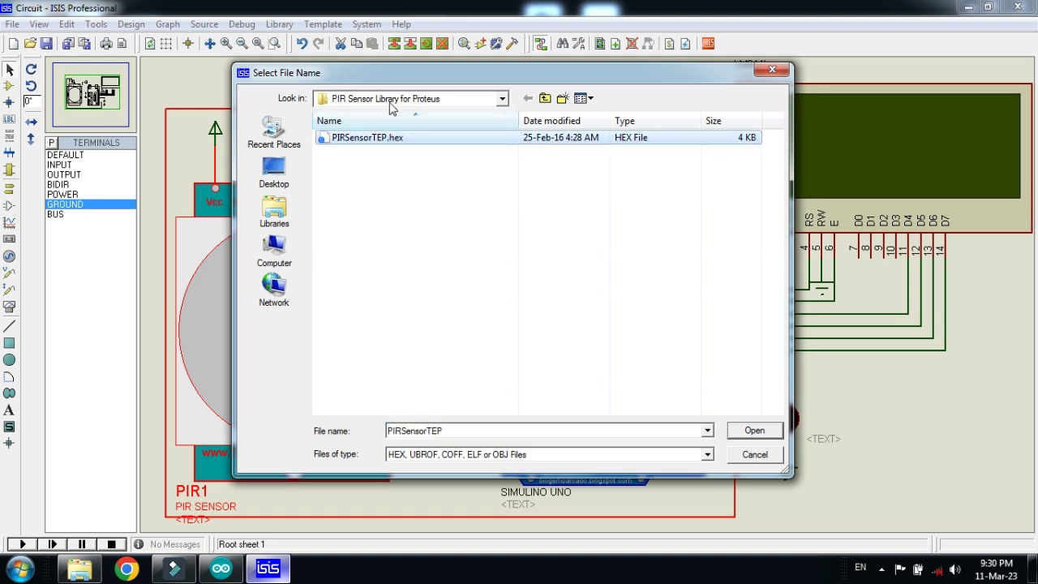
click(430, 176)
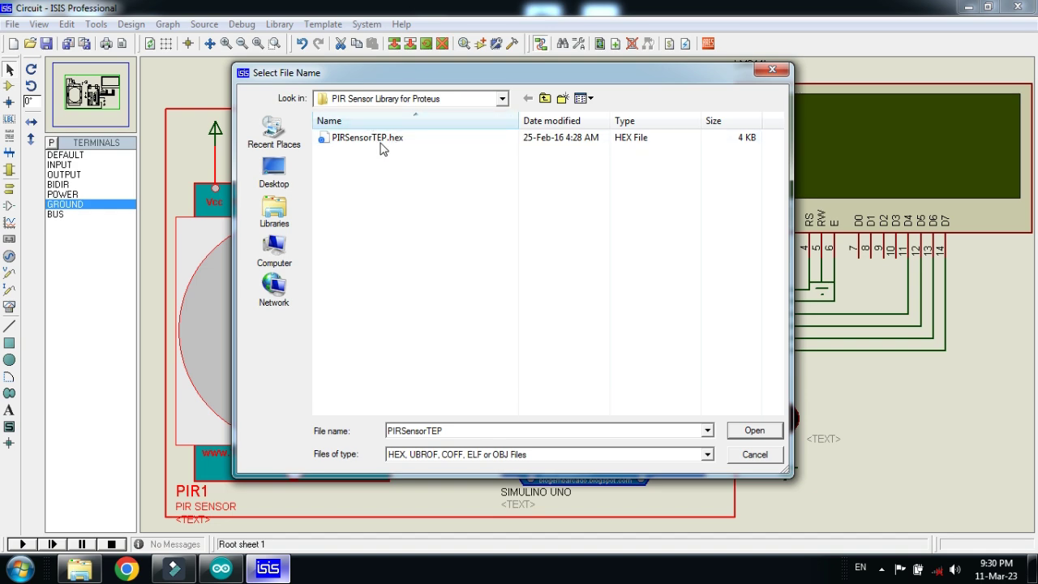
click(378, 138)
click(778, 435)
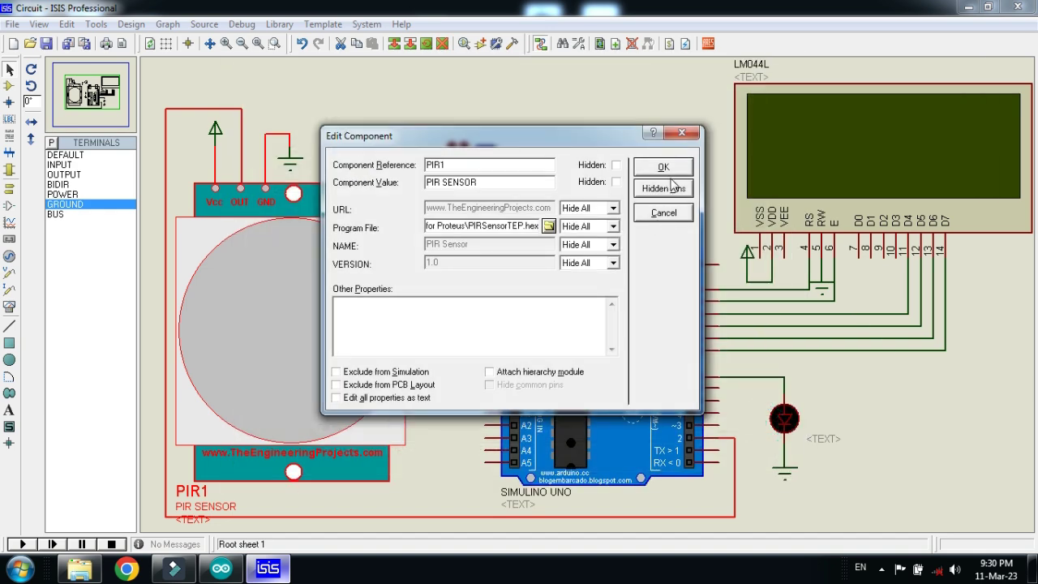
click(666, 167)
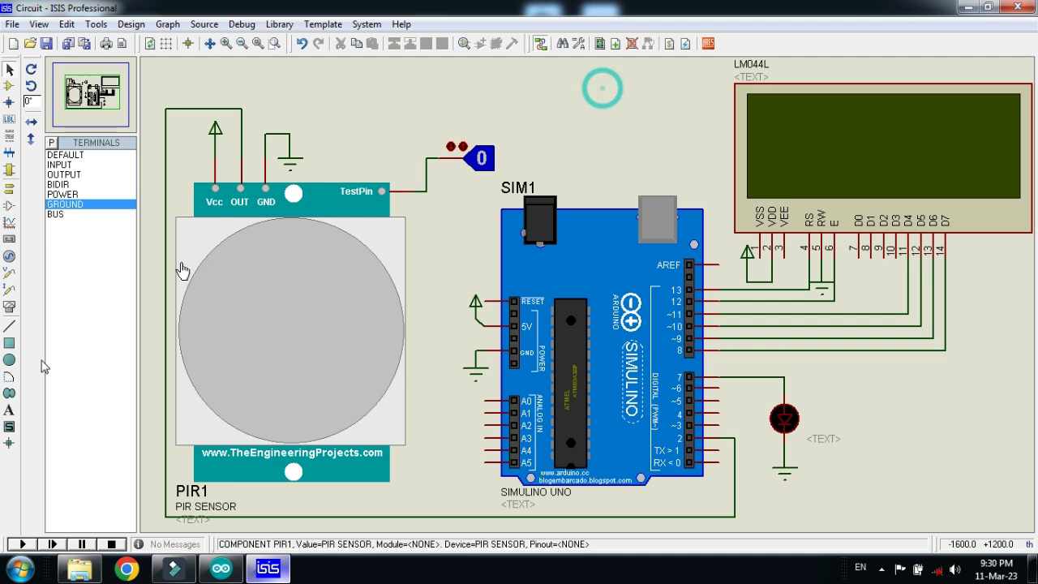
Run the simulation and drive the test input high so the LCD shows Motion Detected.
click(22, 544)
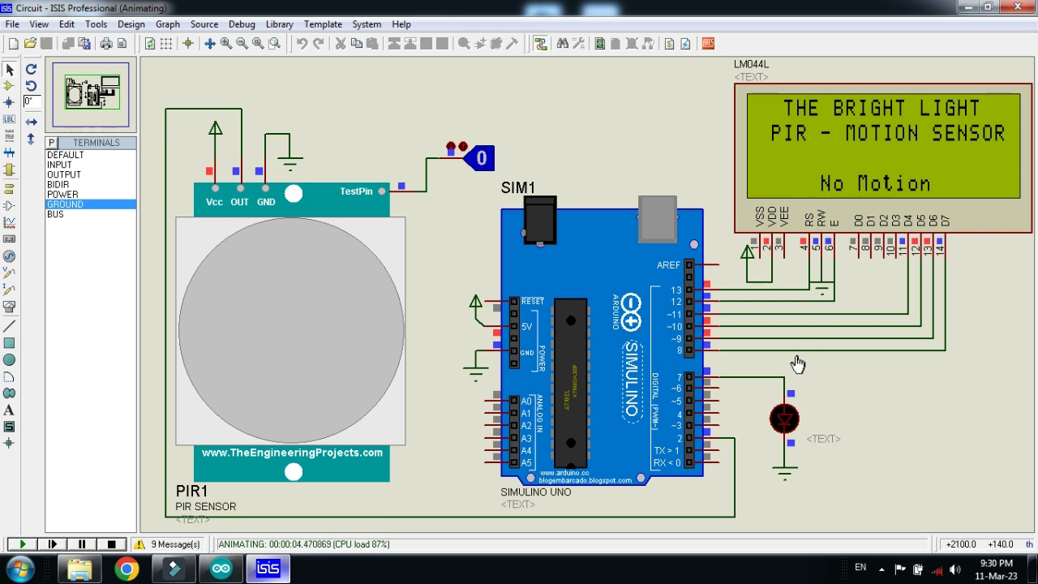
click(918, 452)
Toggle the TestPin logic state 1, 0, 1, 0 to compare motion and no-motion states.
click(483, 161)
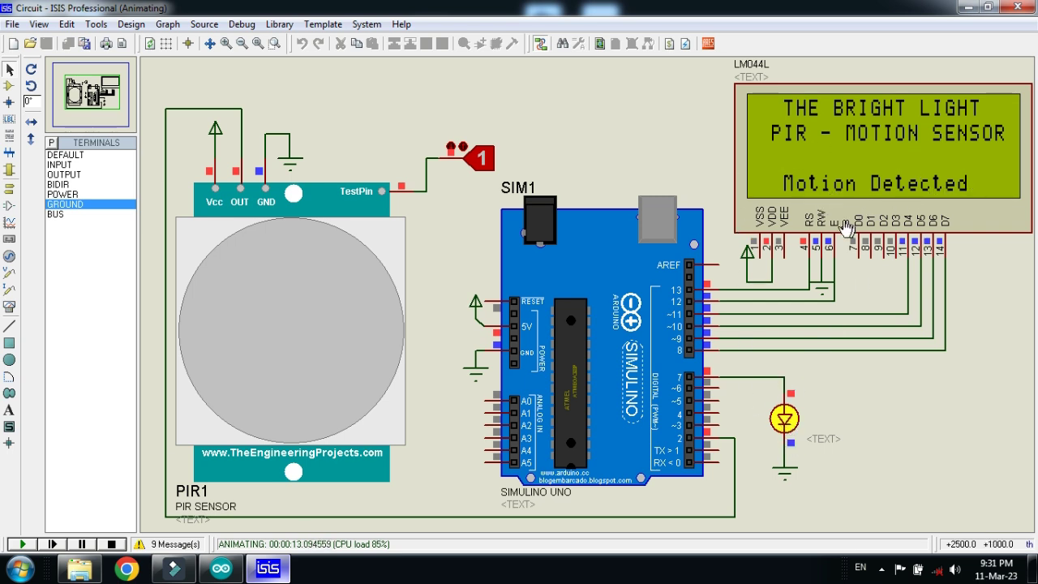
click(479, 158)
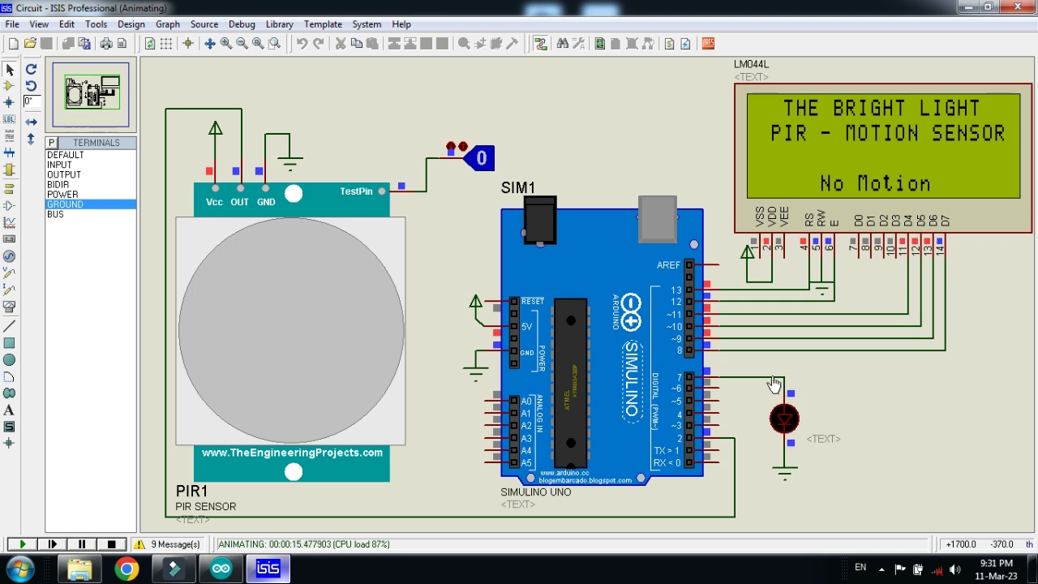
click(482, 168)
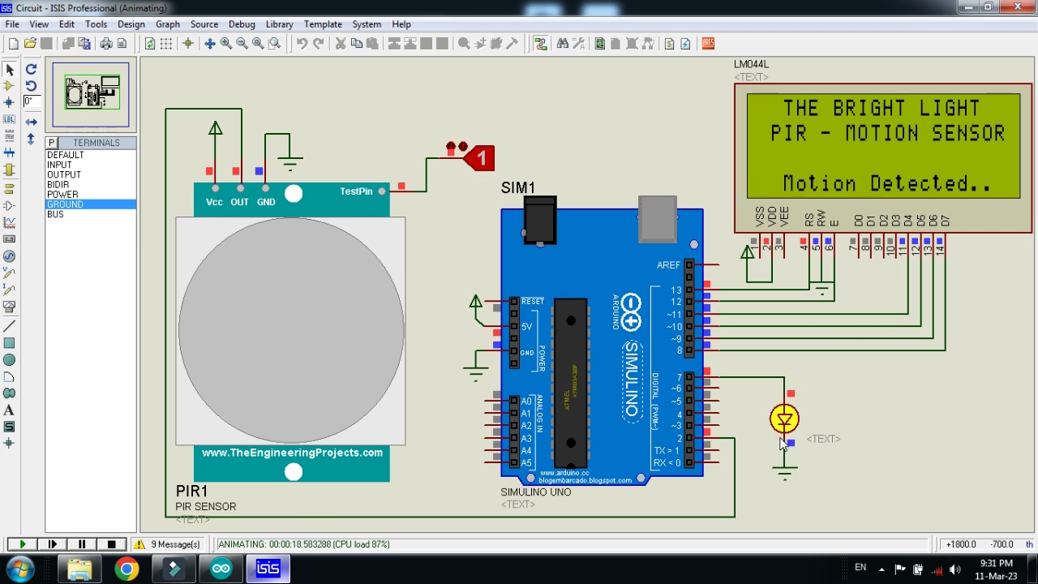
click(482, 170)
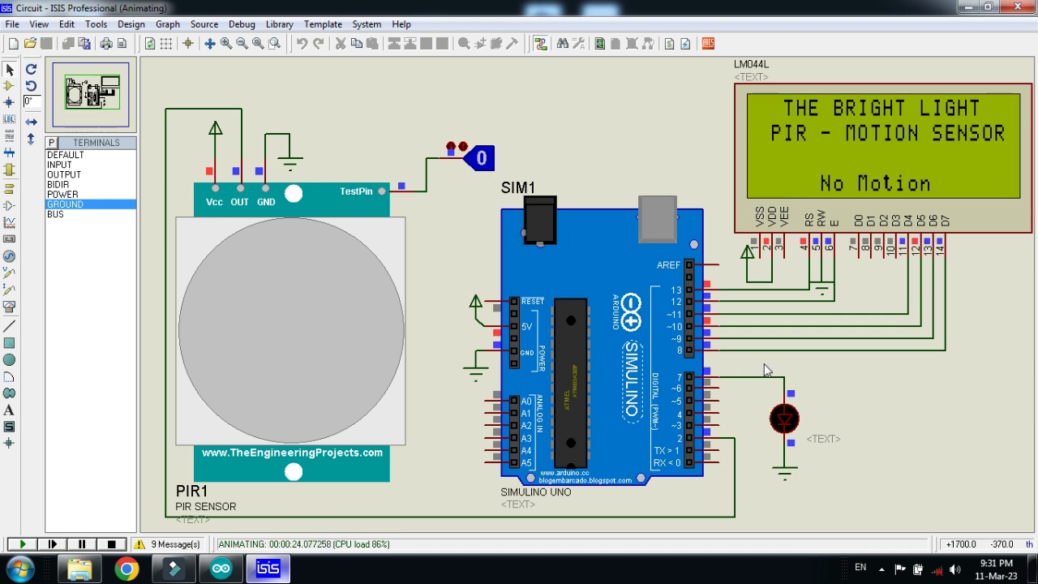
Box the LED and its ground, then set TestPin to 1 to show Motion Detected.
drag(760, 357, 807, 495)
drag(747, 369, 828, 498)
click(829, 497)
click(481, 174)
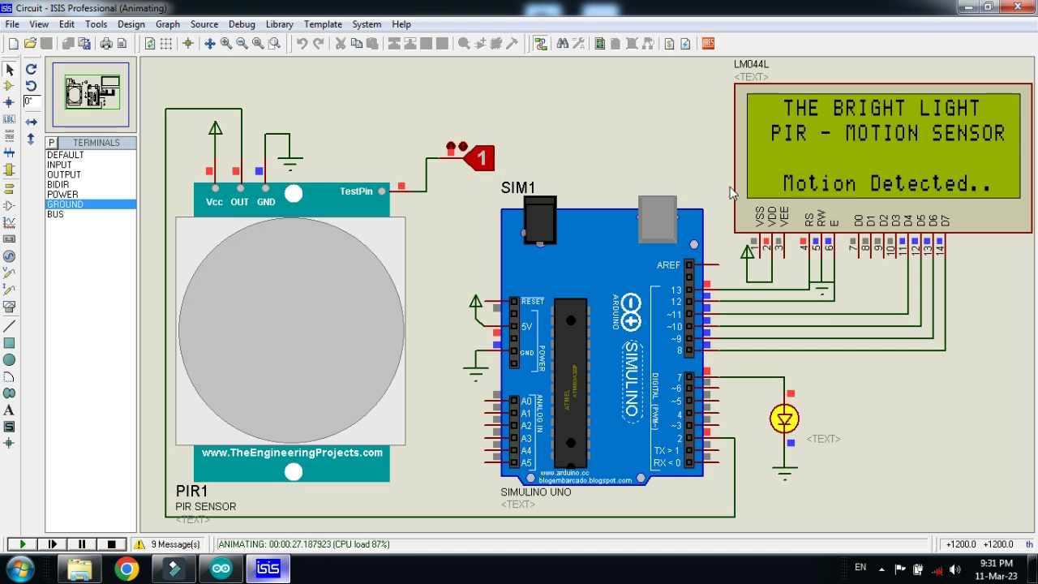